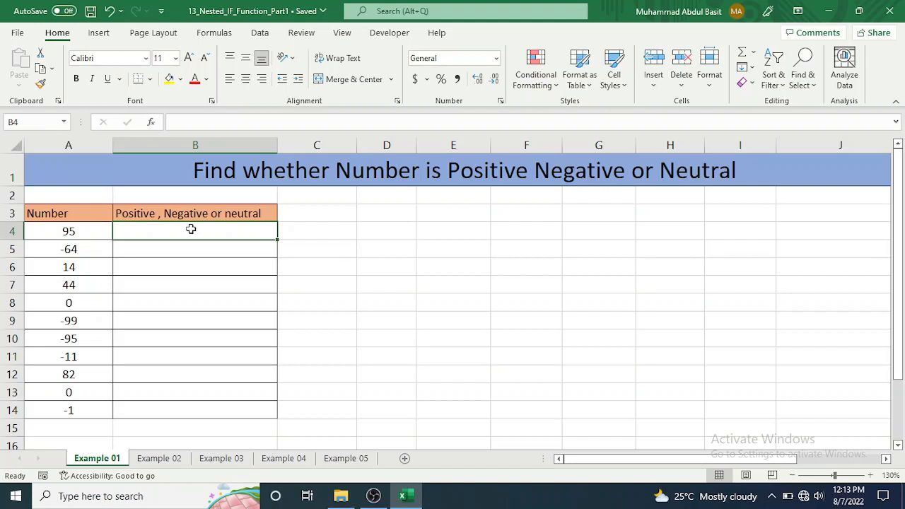
# Step: Start a formula in B4 with an IF that tests whether A4>0 and returns "Positive" when true
pyautogui.write('=if')
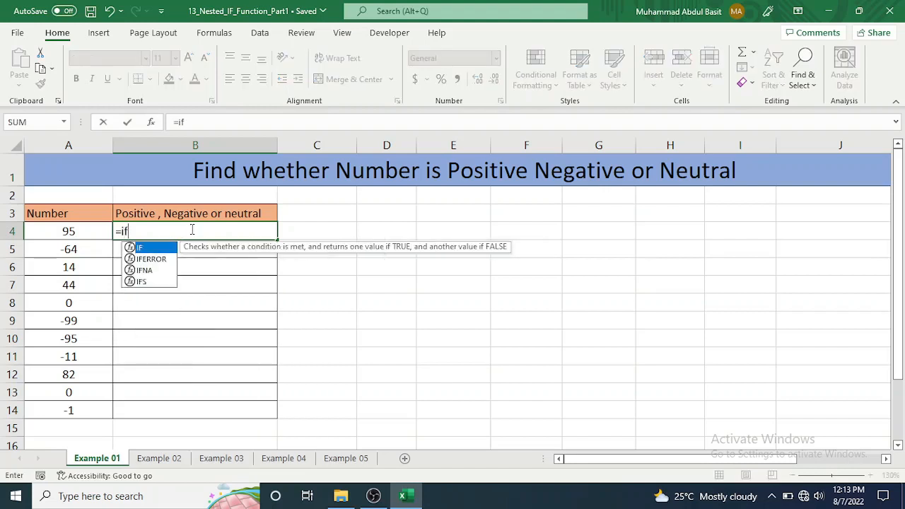
pyautogui.write('(')
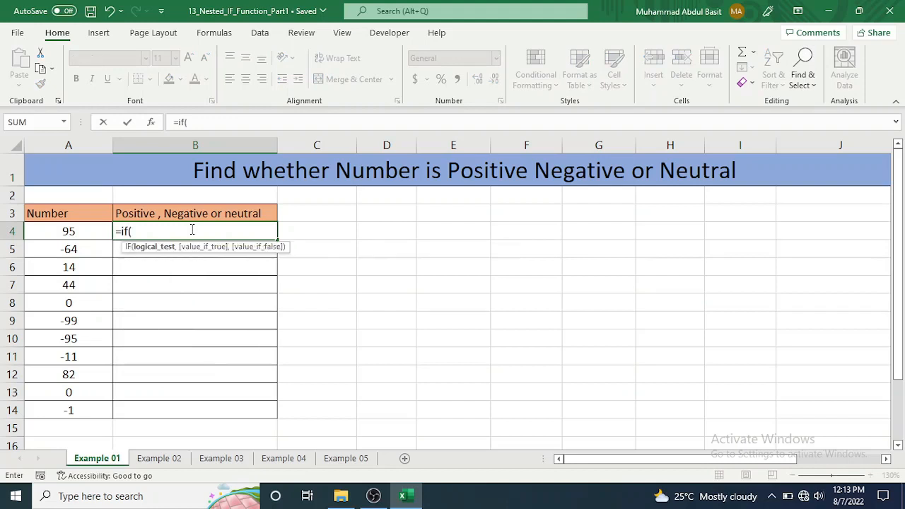
pyautogui.click(77, 231)
pyautogui.write('>')
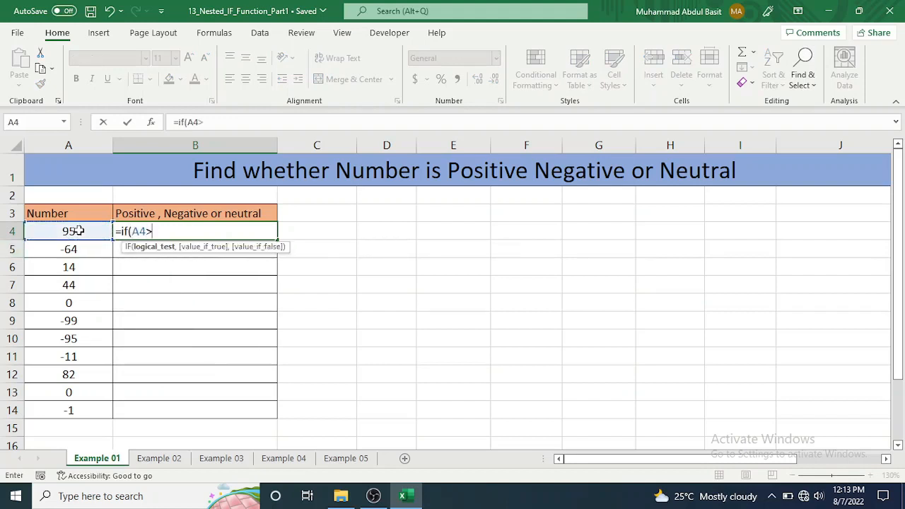
pyautogui.write('0,"')
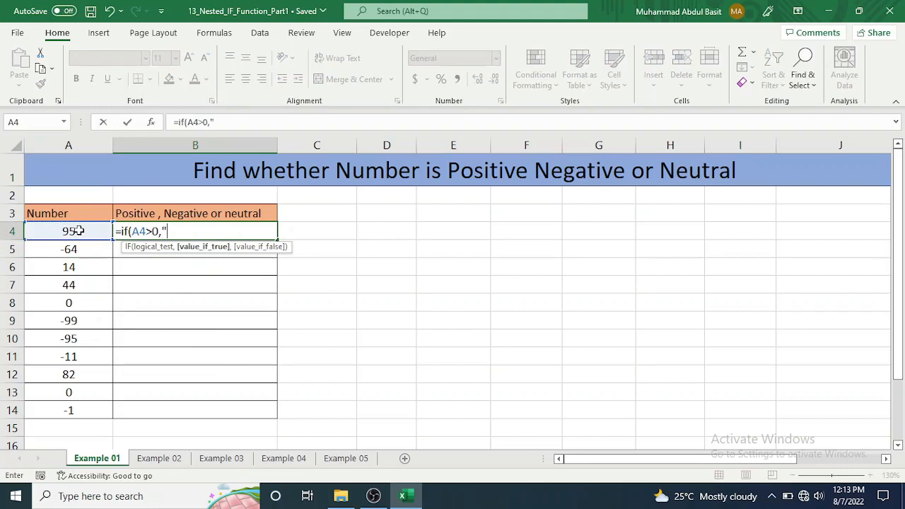
pyautogui.write('Positive')
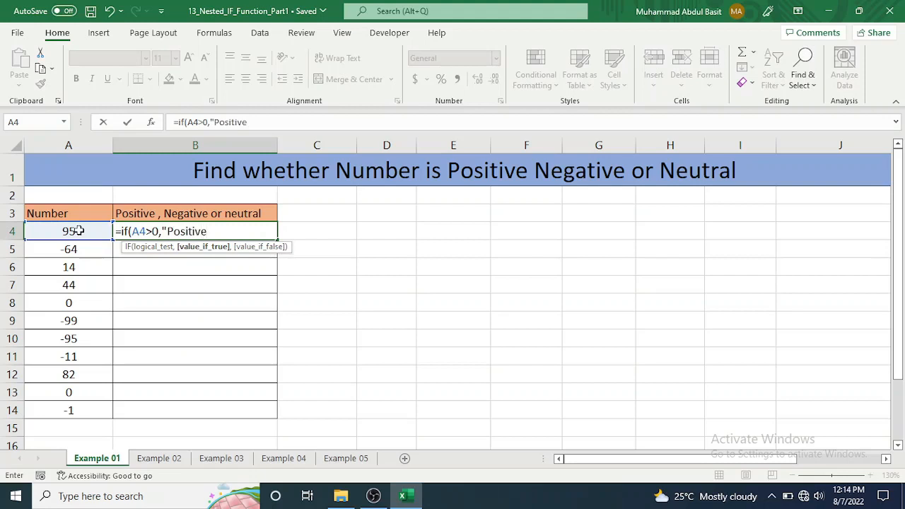
pyautogui.write('",')
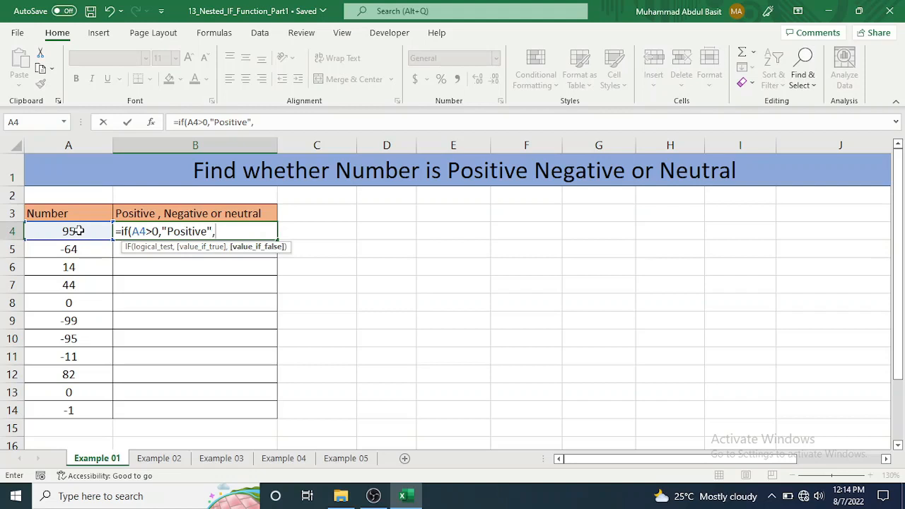
# Step: Nest a second IF as the false value, testing A4<0 and returning "Negative" when true
pyautogui.write('if')
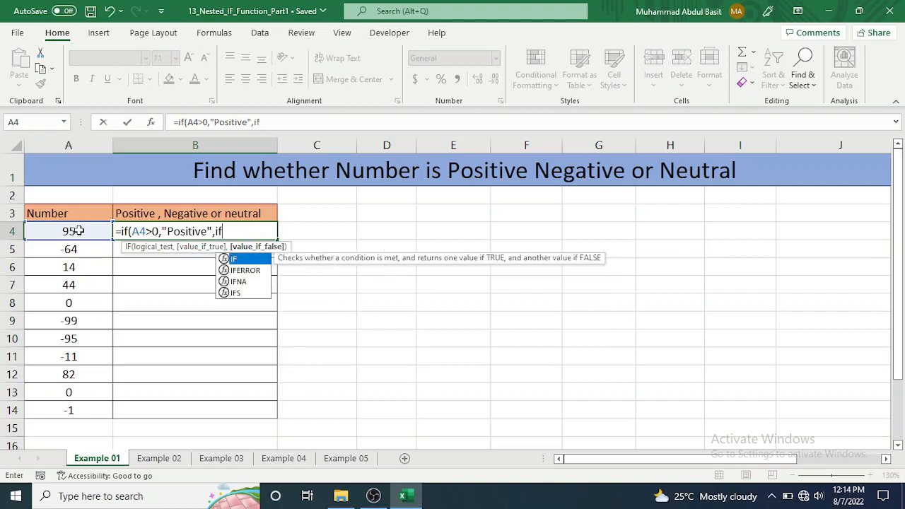
pyautogui.write('(')
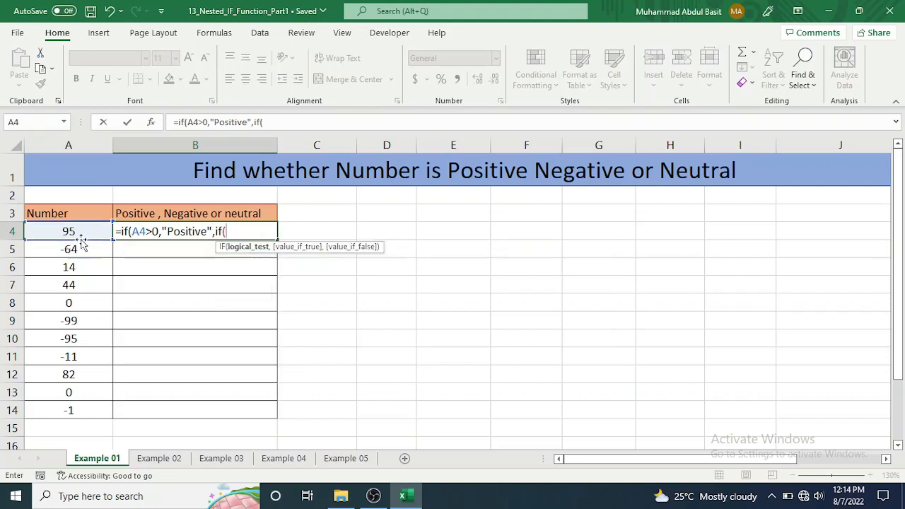
pyautogui.click(82, 231)
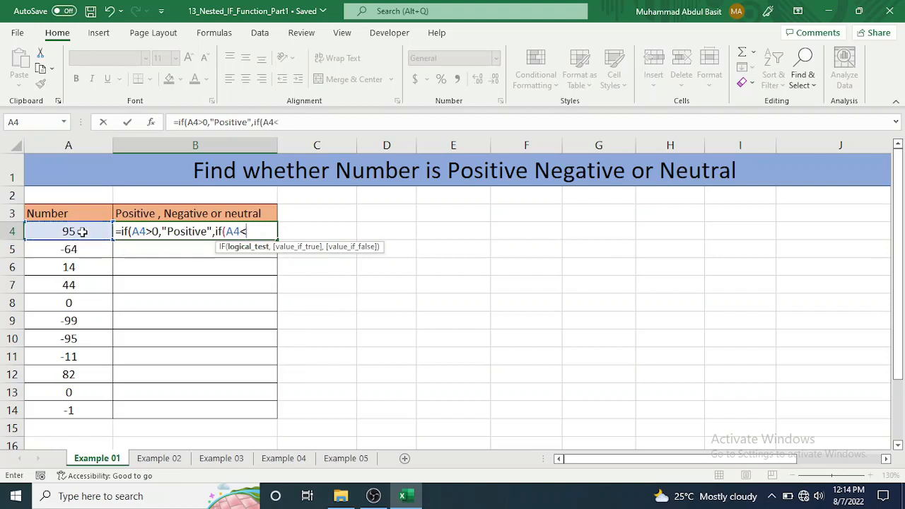
pyautogui.write('<0,')
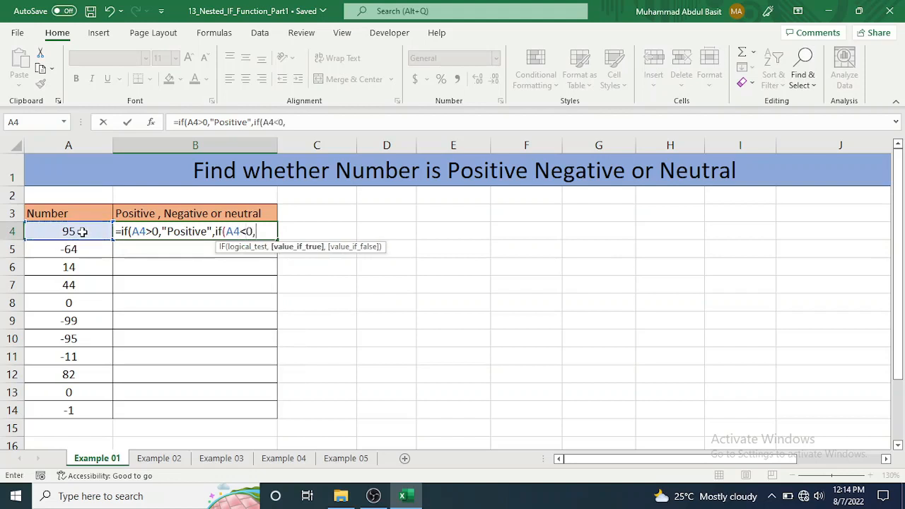
pyautogui.write('"Nega')
pyautogui.write('tive')
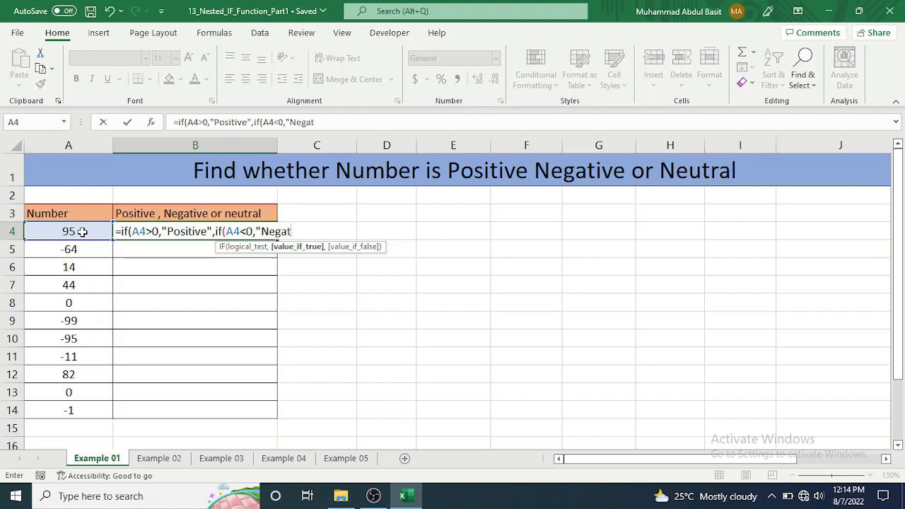
pyautogui.write('",')
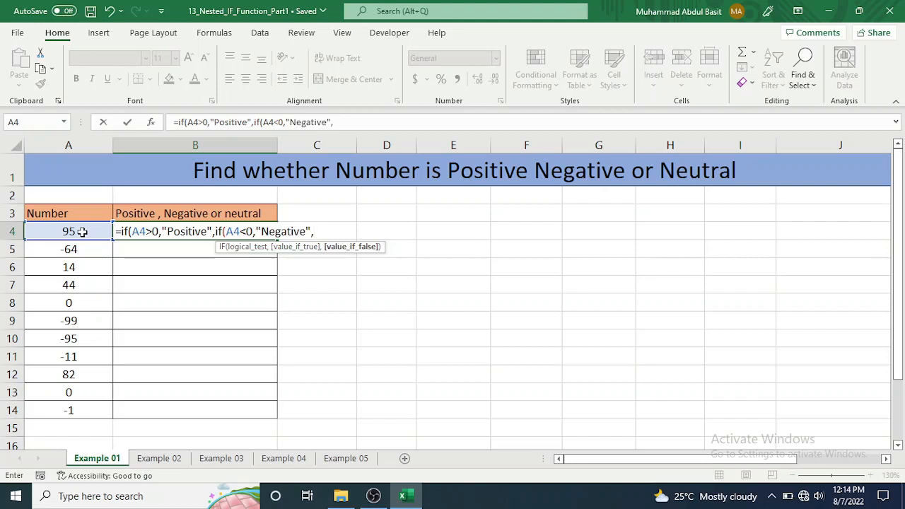
# Step: Complete the nested IF with "Neutral" as the final false value and fill the B4 formula down to B14
pyautogui.write('"Neutral"')
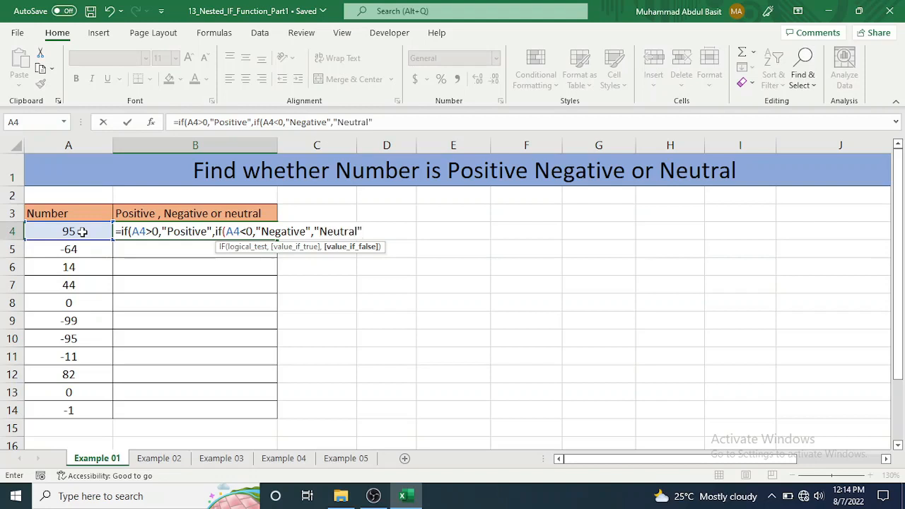
pyautogui.write(')')
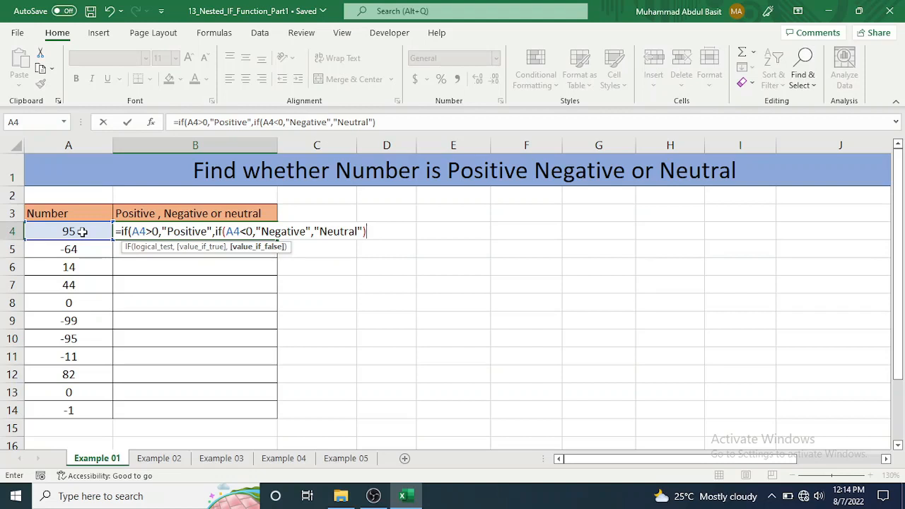
pyautogui.write(')')
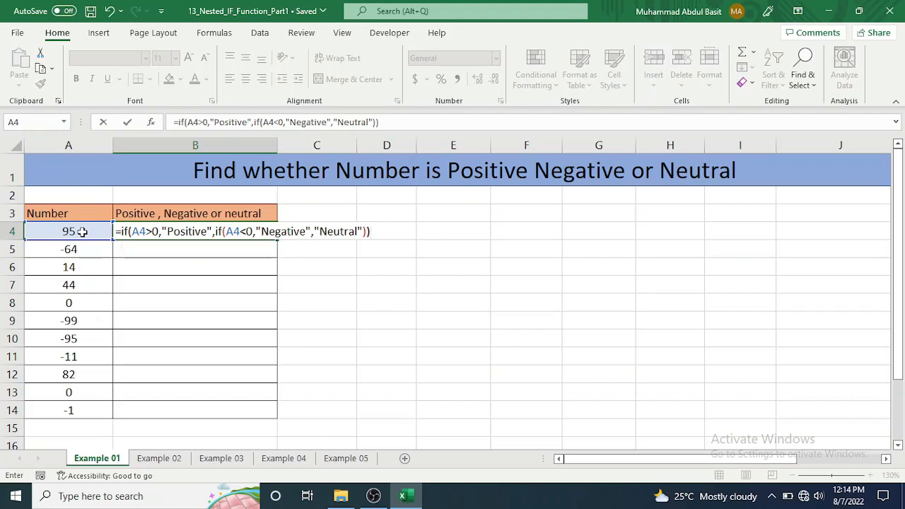
pyautogui.press('Return')
pyautogui.click(187, 228)
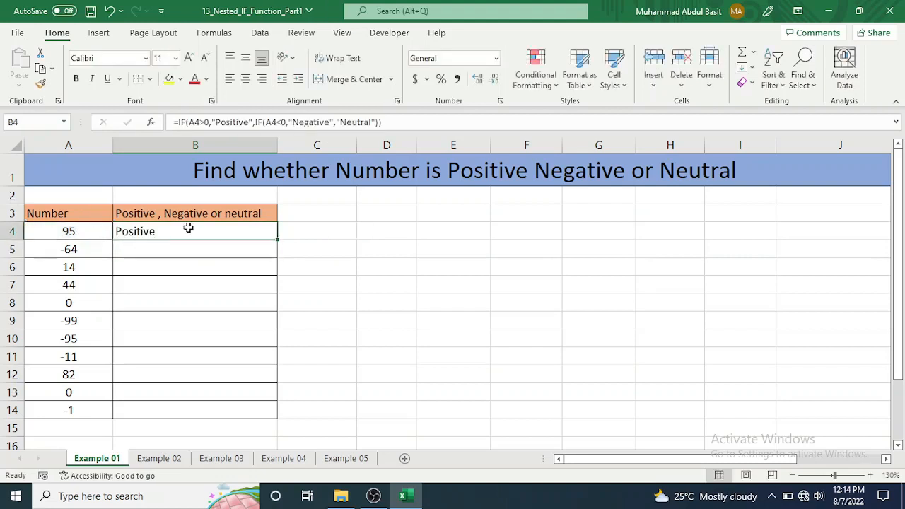
pyautogui.doubleClick(277, 240)
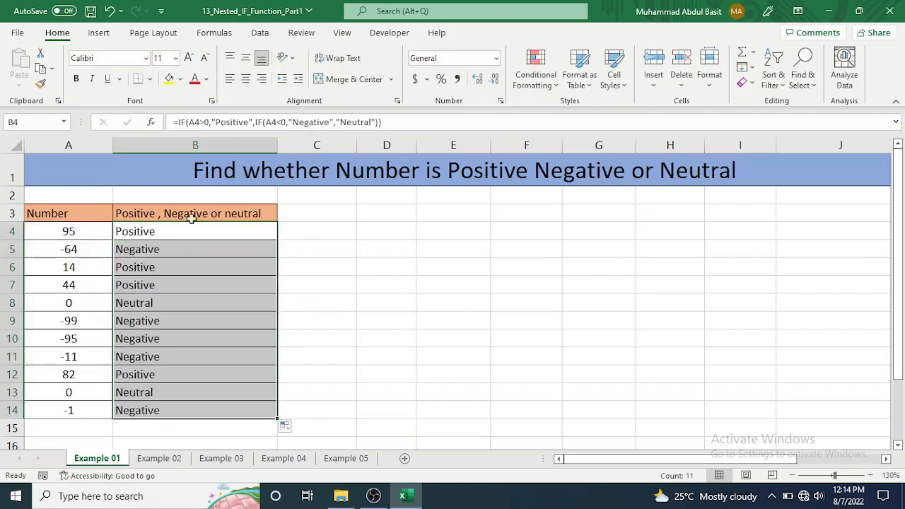
# Step: On the Example 02 sheet, start an IF formula in B4 that tests A4<50 and returns "Less than 50" when true
pyautogui.click(159, 458)
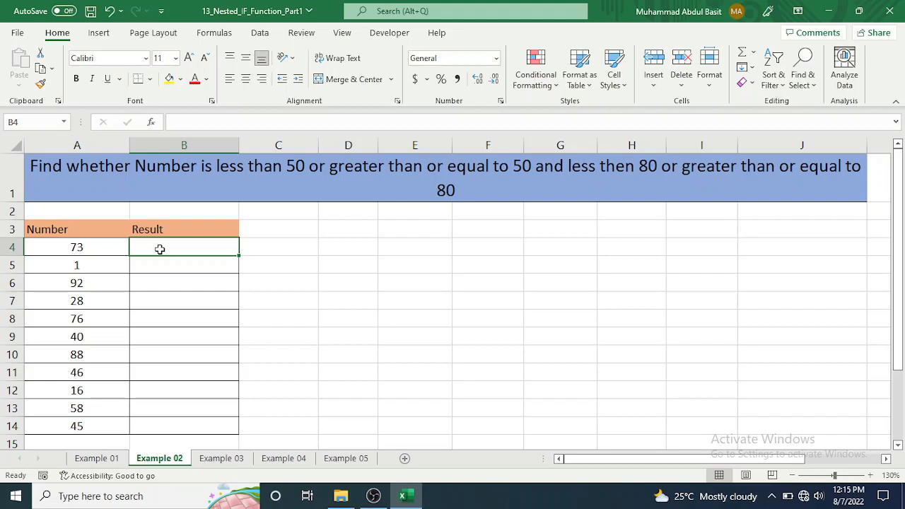
pyautogui.write('=if')
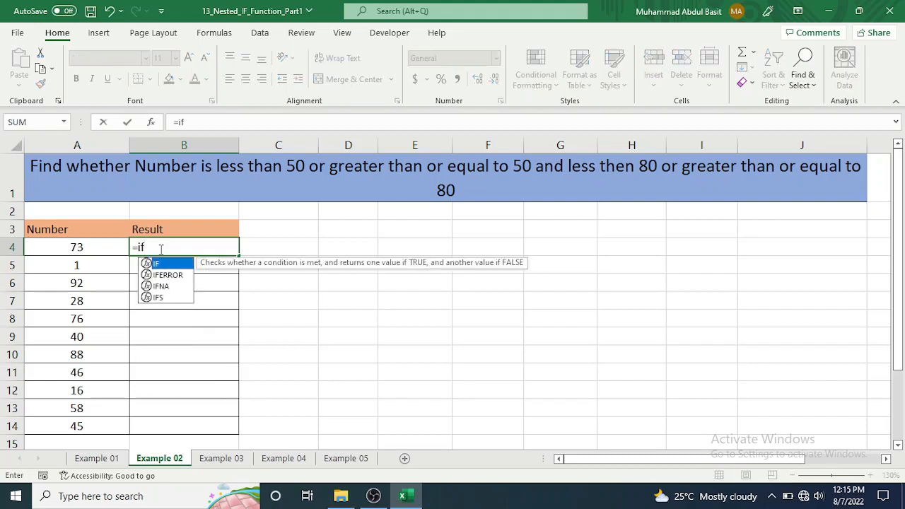
pyautogui.write('(')
pyautogui.click(84, 247)
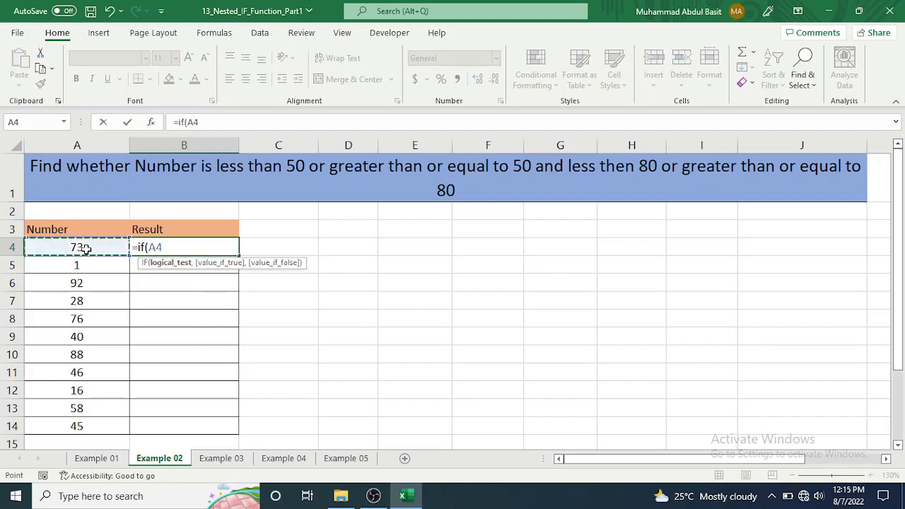
pyautogui.write('<50,')
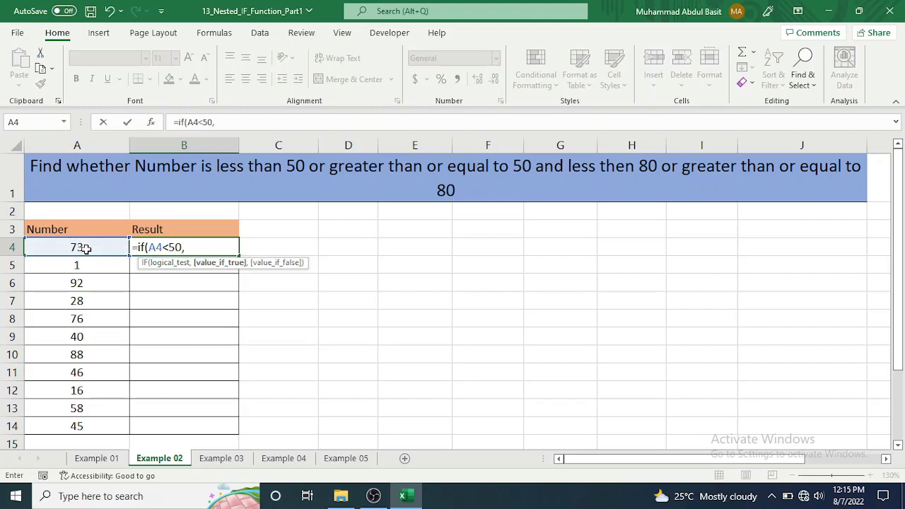
pyautogui.write('"Less than 50')
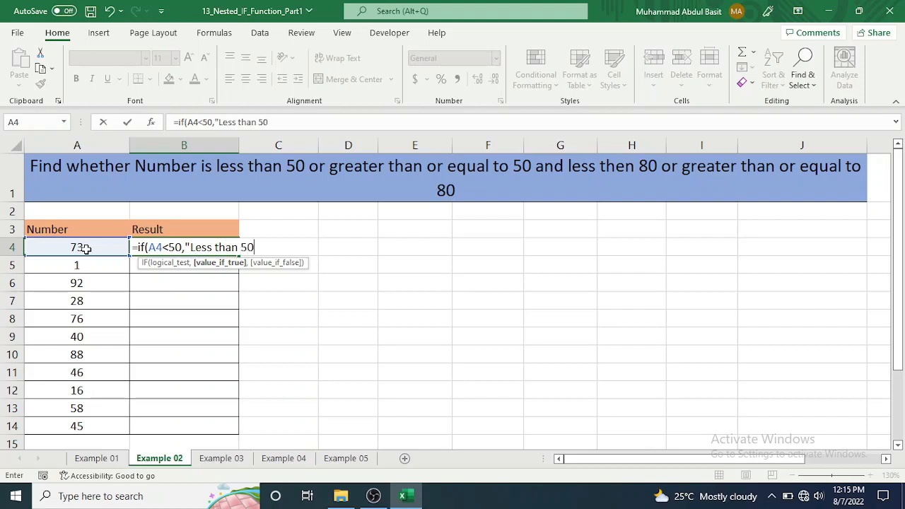
pyautogui.write('",')
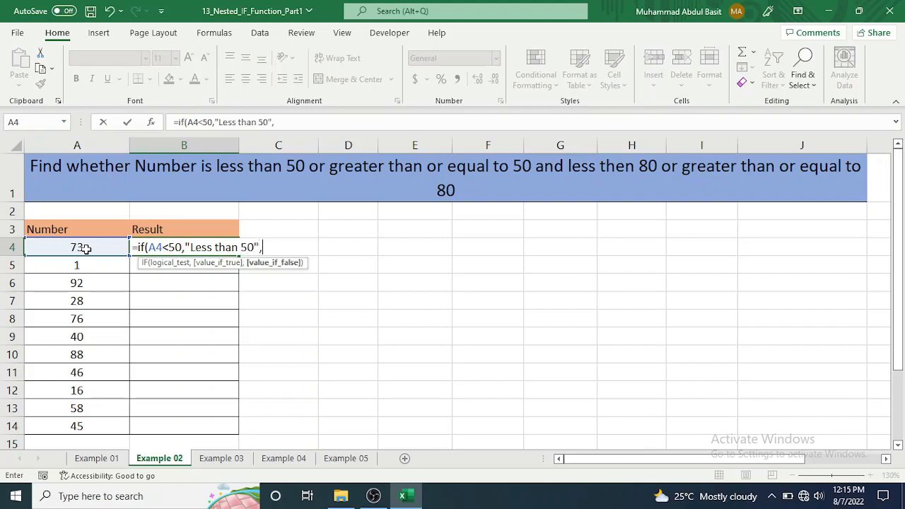
# Step: Nest a second IF as the false value, testing A4<=80 and returning "less than 80" when true
pyautogui.write('if(')
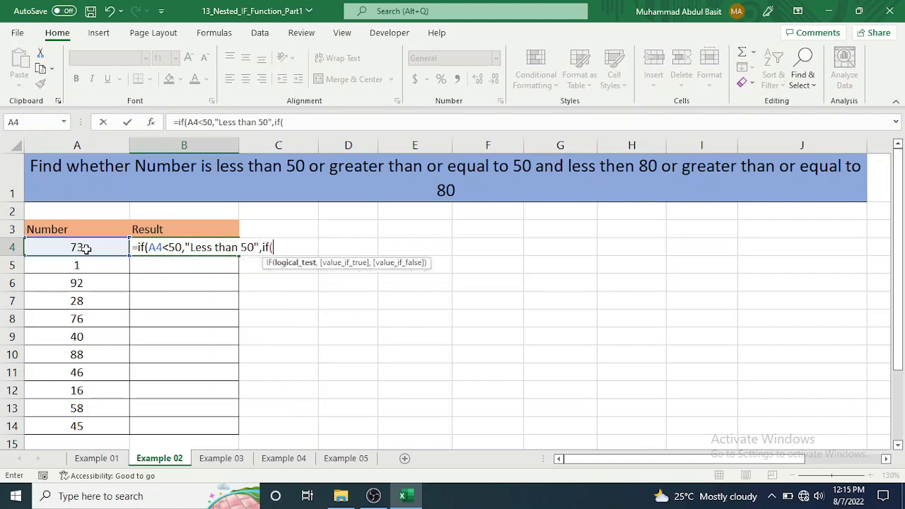
pyautogui.click(83, 249)
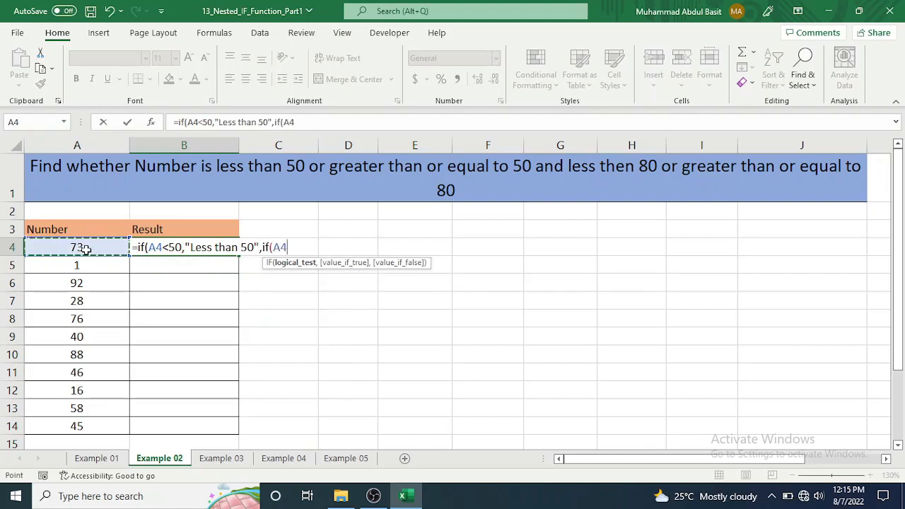
pyautogui.write('<=')
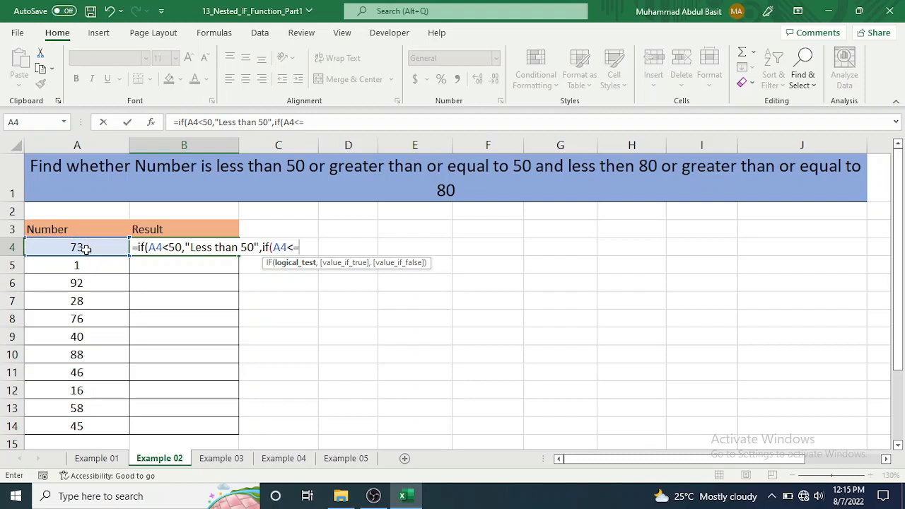
pyautogui.write('80,')
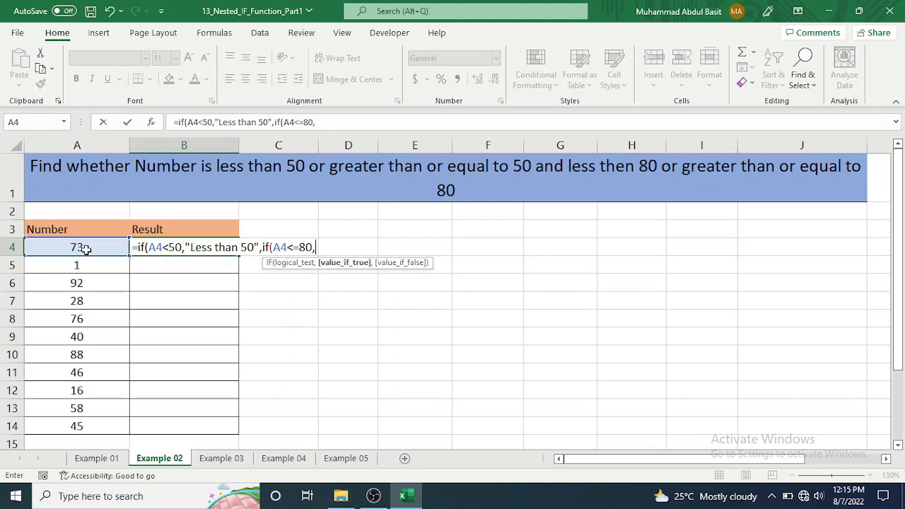
pyautogui.write('"less than 809')
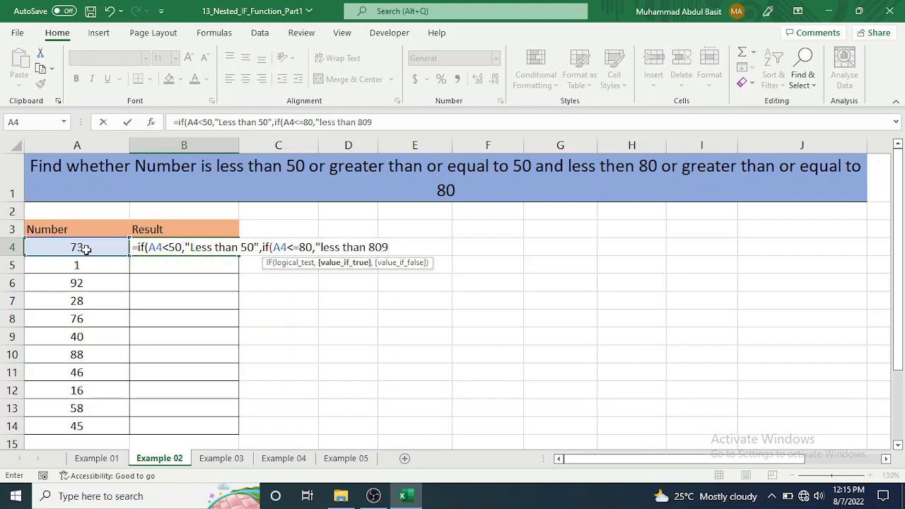
pyautogui.press('BackSpace')
pyautogui.write('",')
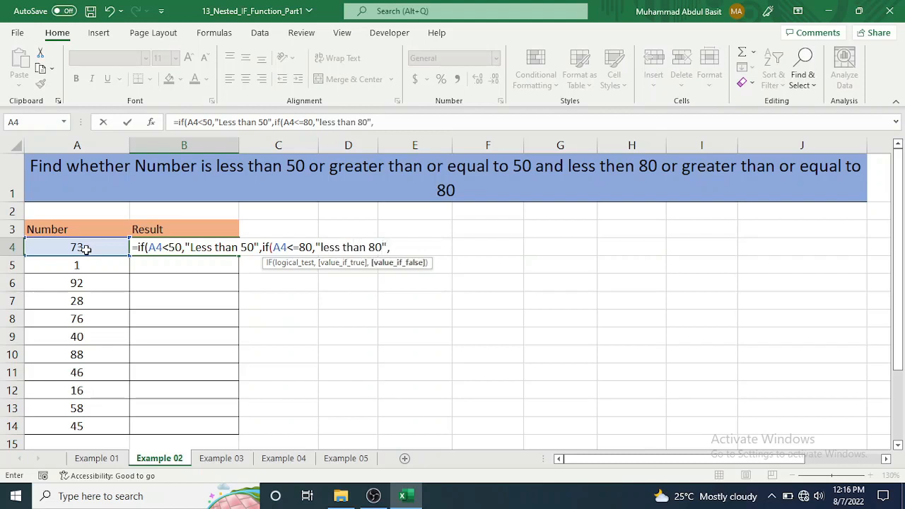
# Step: Complete the formula with "greater than" as the final false value and fill it down from B4 to B14
pyautogui.write('"greate ')
pyautogui.write(' than')
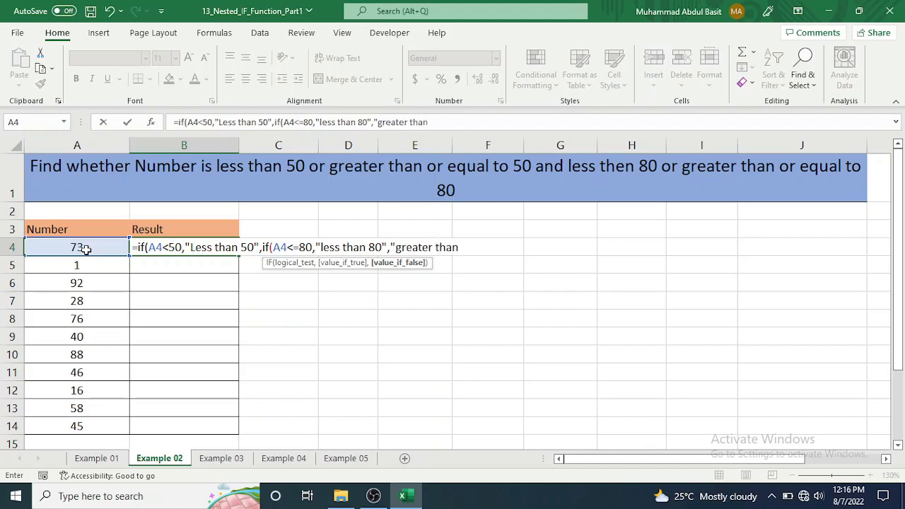
pyautogui.write('"))')
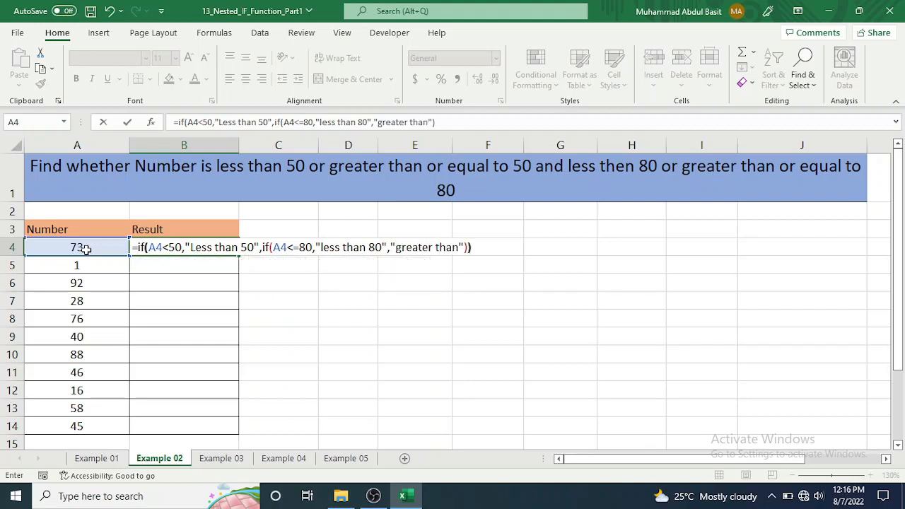
pyautogui.press('Return')
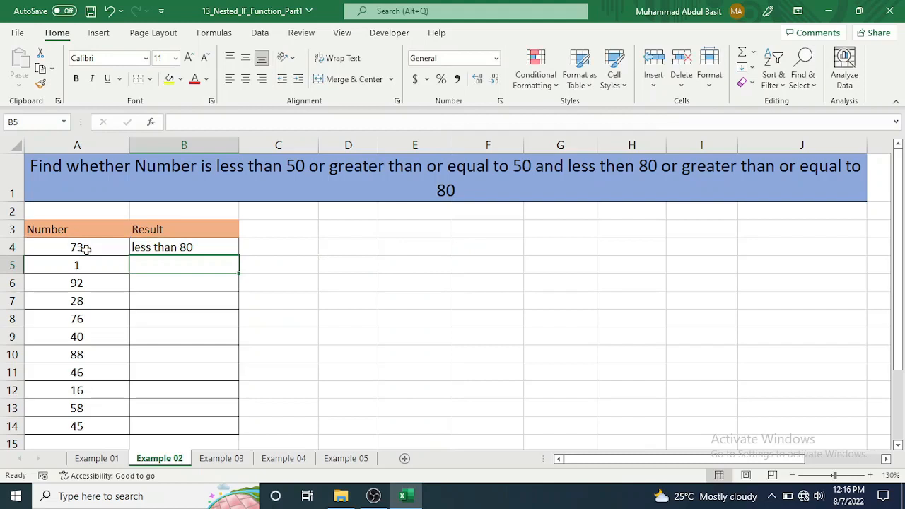
pyautogui.click(214, 245)
pyautogui.hotkey('ctrl', 'd')
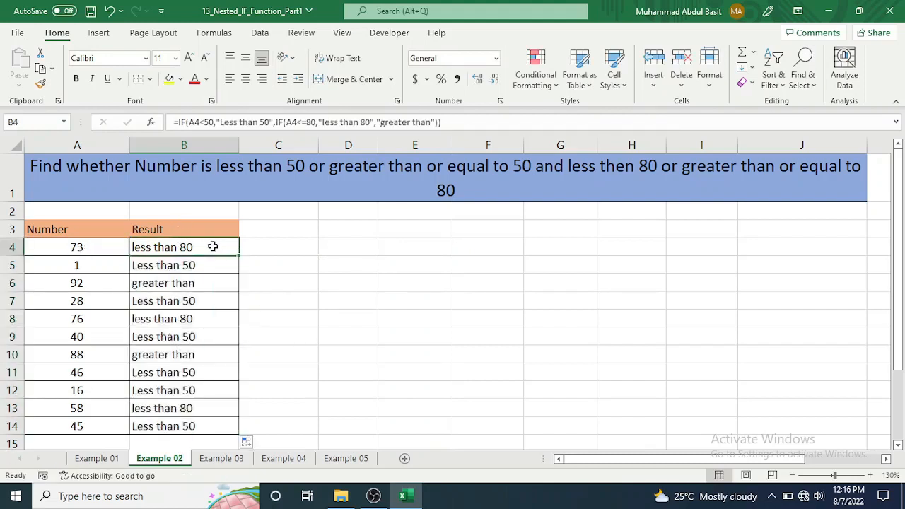
# Step: Change the final false value in the B4 formula to "greater than 80" and refill the formula down to B14
pyautogui.doubleClick(211, 243)
pyautogui.click(467, 246)
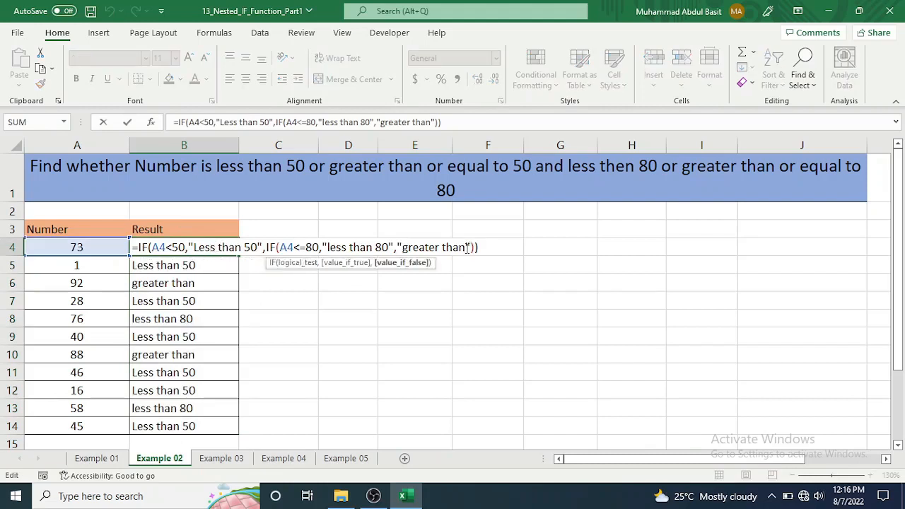
pyautogui.write('80')
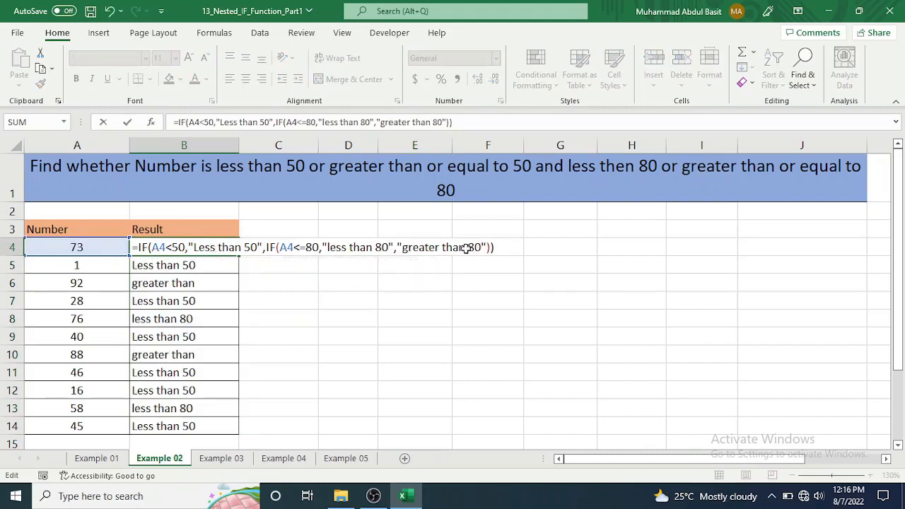
pyautogui.press('Return')
pyautogui.click(212, 243)
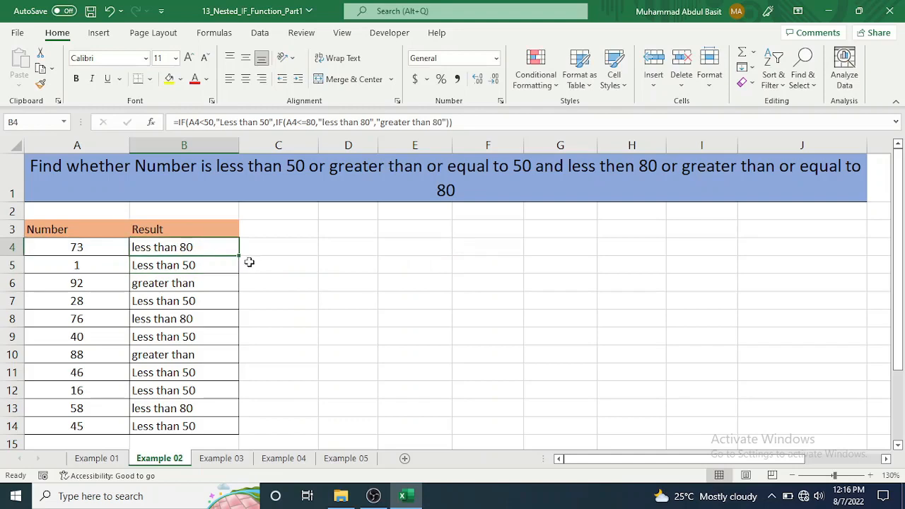
pyautogui.doubleClick(239, 256)
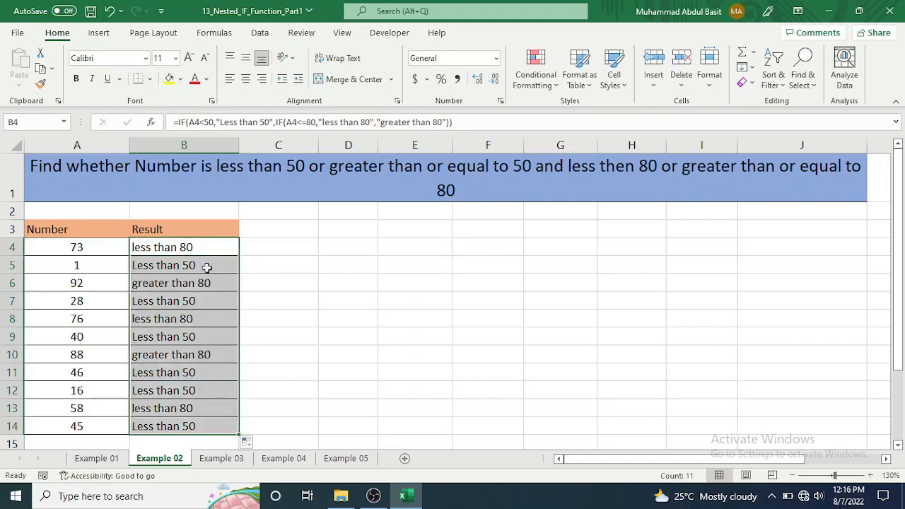
# Step: On the Example 03 sheet, start an IF formula in D4 that tests C4<18 and returns "can't vote cast" when true
pyautogui.click(220, 458)
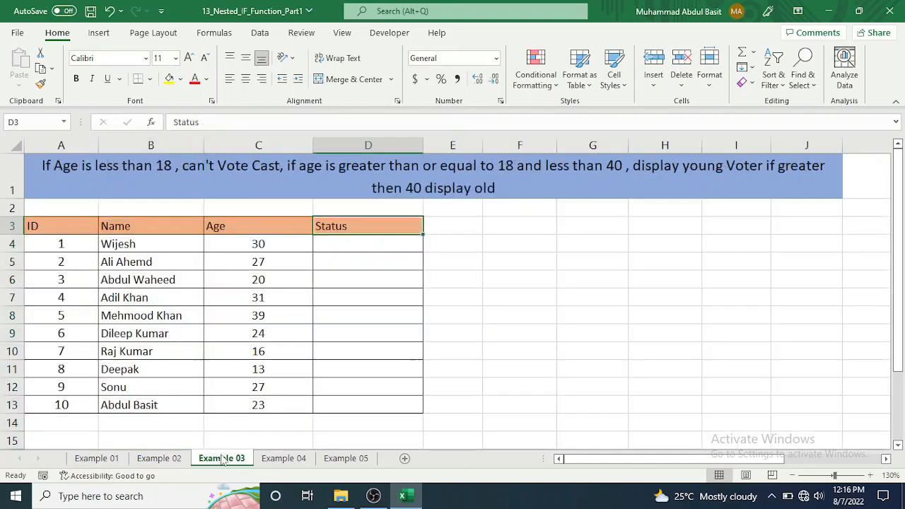
pyautogui.click(343, 244)
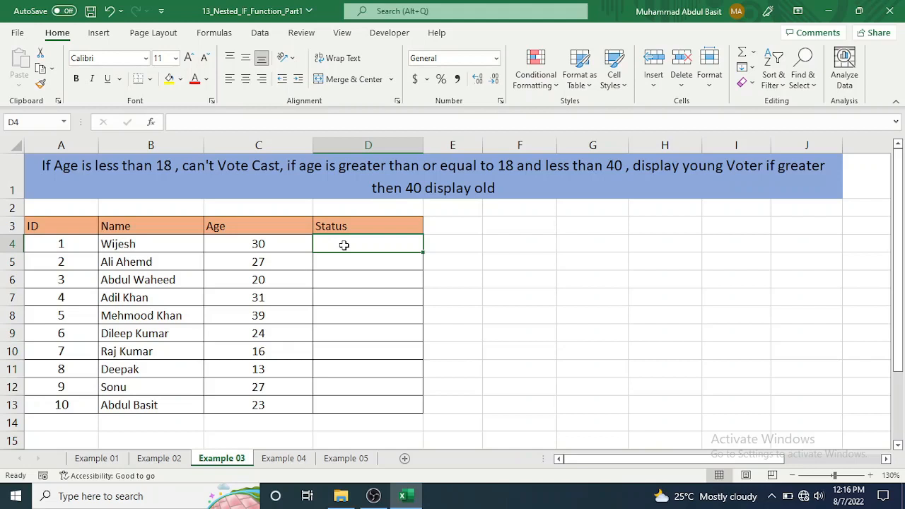
pyautogui.write('=if')
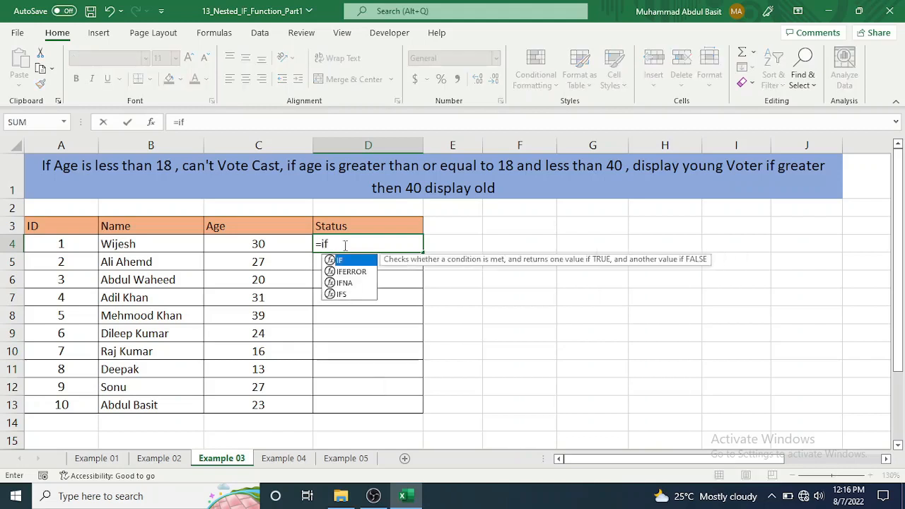
pyautogui.write('(')
pyautogui.click(265, 244)
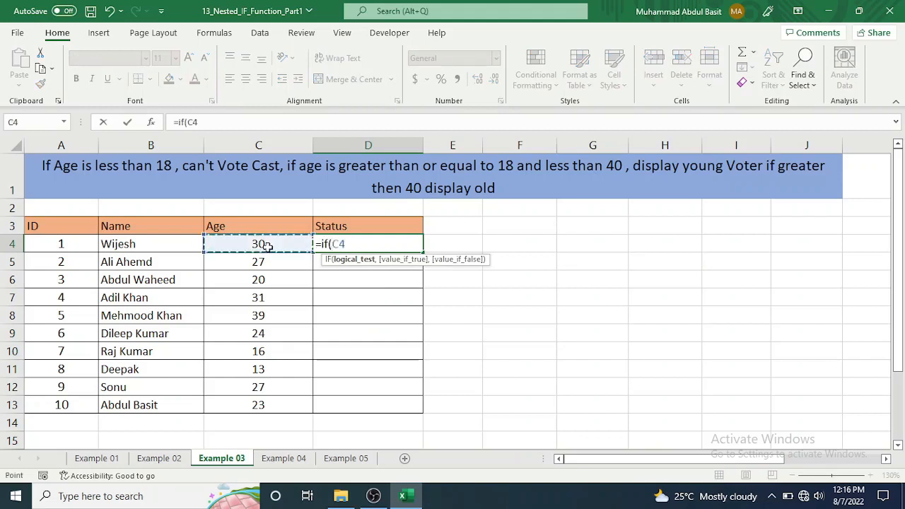
pyautogui.write('<')
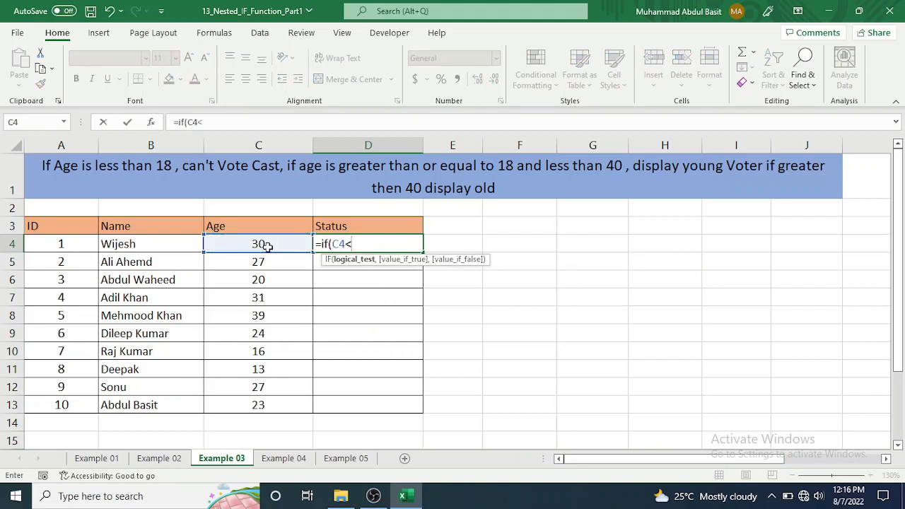
pyautogui.write('18,"c')
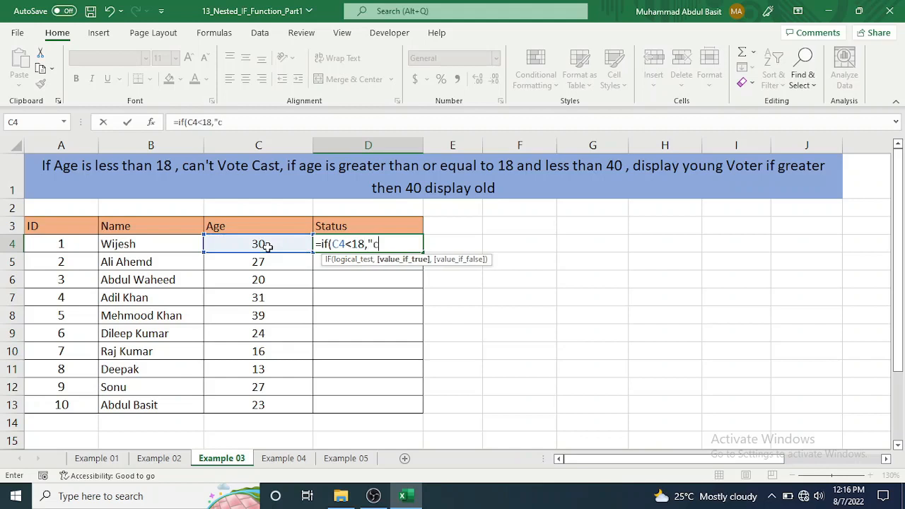
pyautogui.write("an't vote cas")
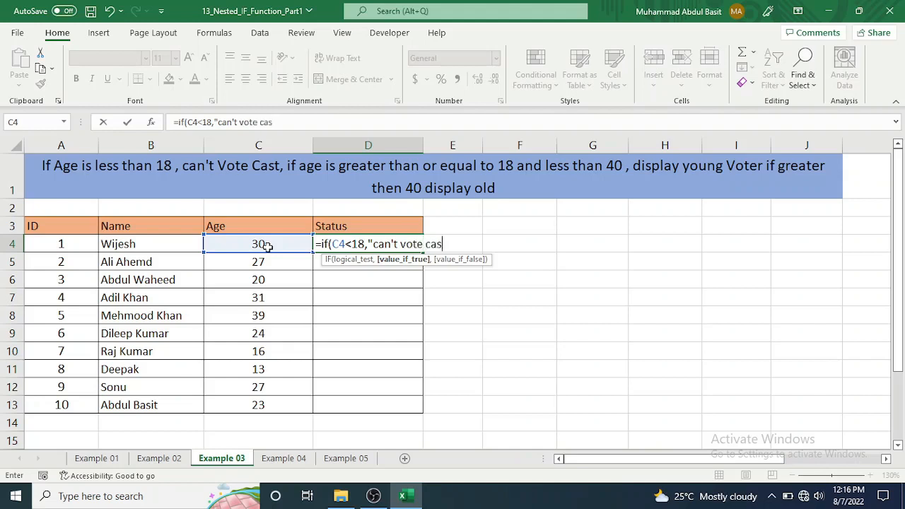
pyautogui.write('t",')
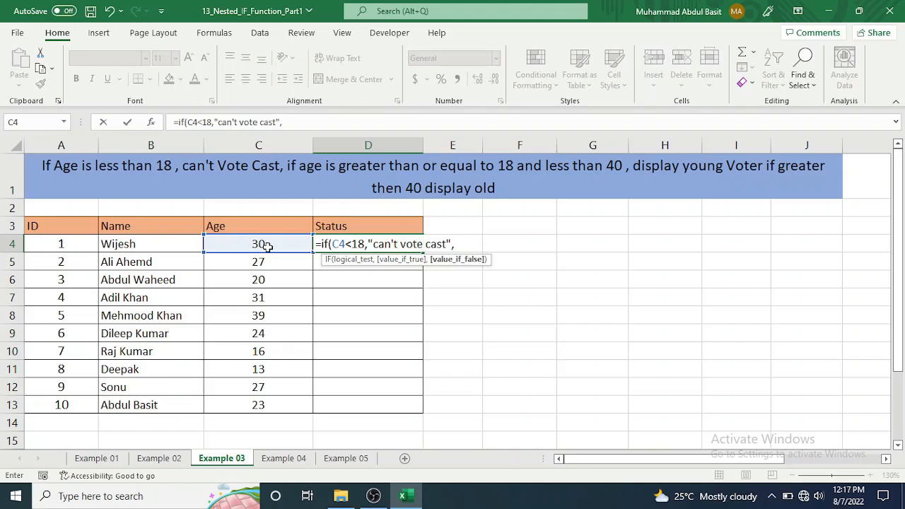
# Step: Nest a second IF as the false value of the D4 formula, testing C4<40
pyautogui.write('if(')
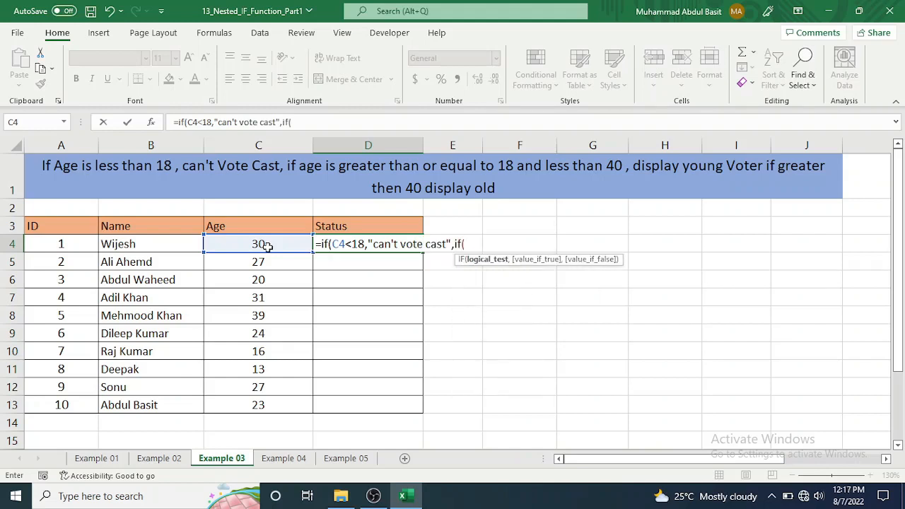
pyautogui.click(227, 247)
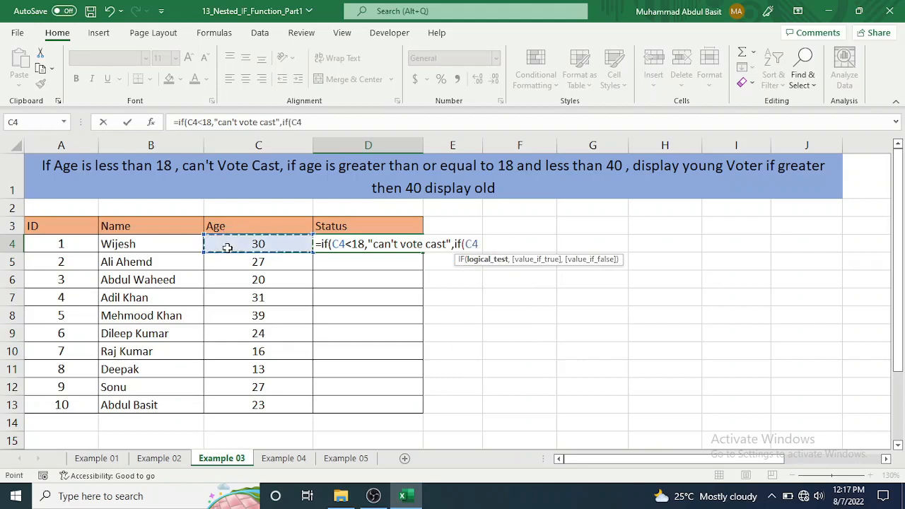
pyautogui.write('<')
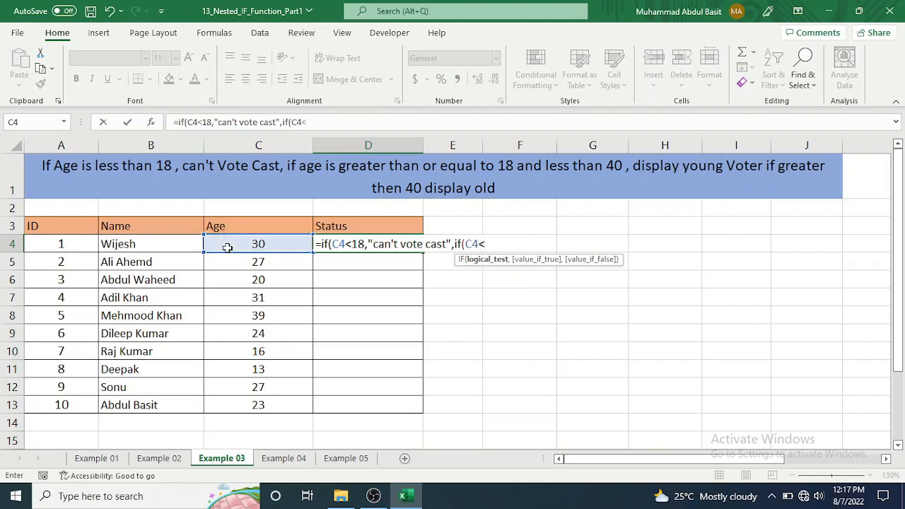
pyautogui.write('40,"')
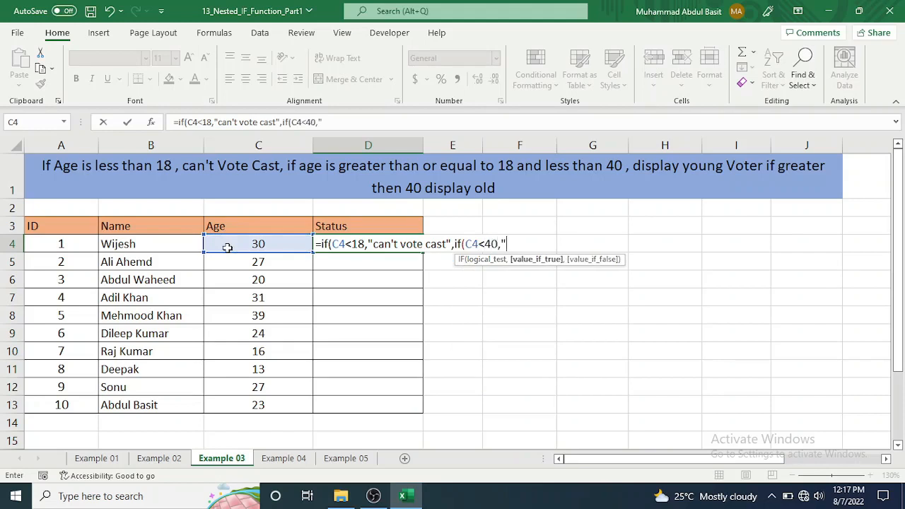
# Step: Complete the nested IF with "young" when true and "old" when false, and fill the formula down from D4 to D13
pyautogui.write('young","ol')
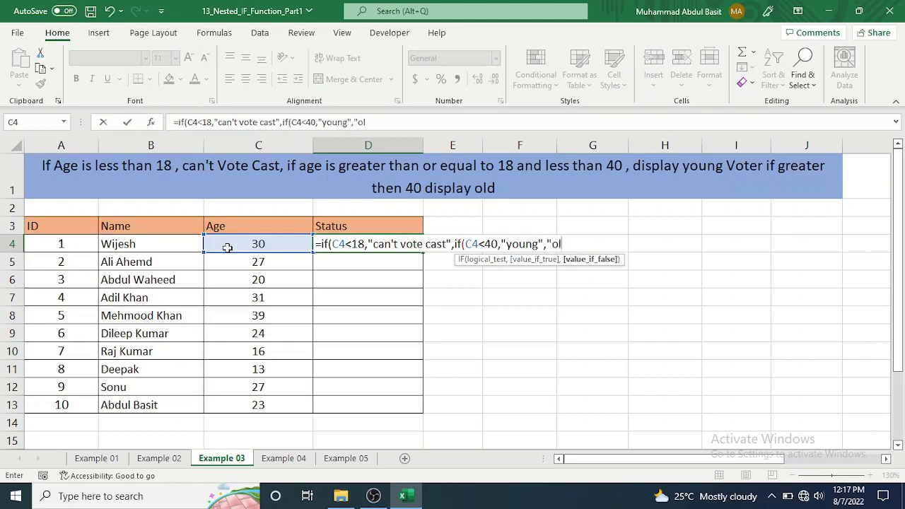
pyautogui.write('d"))')
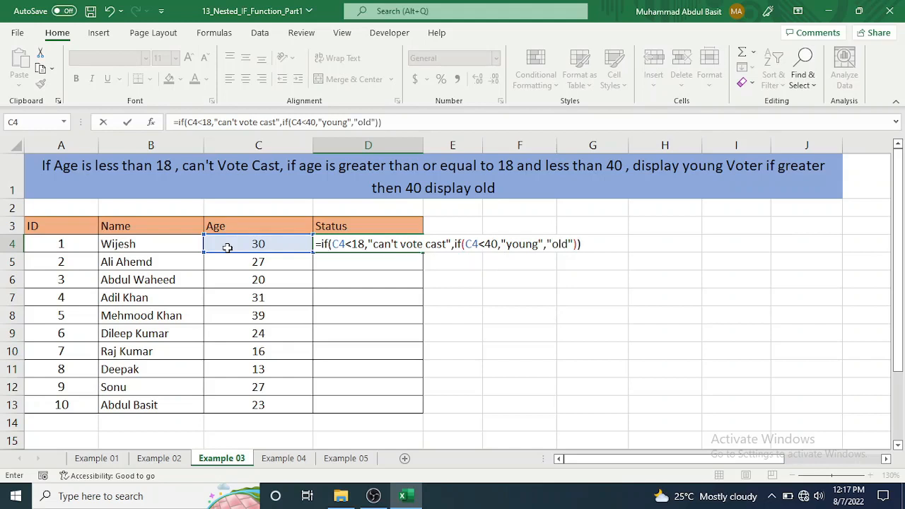
pyautogui.press('Return')
pyautogui.click(354, 242)
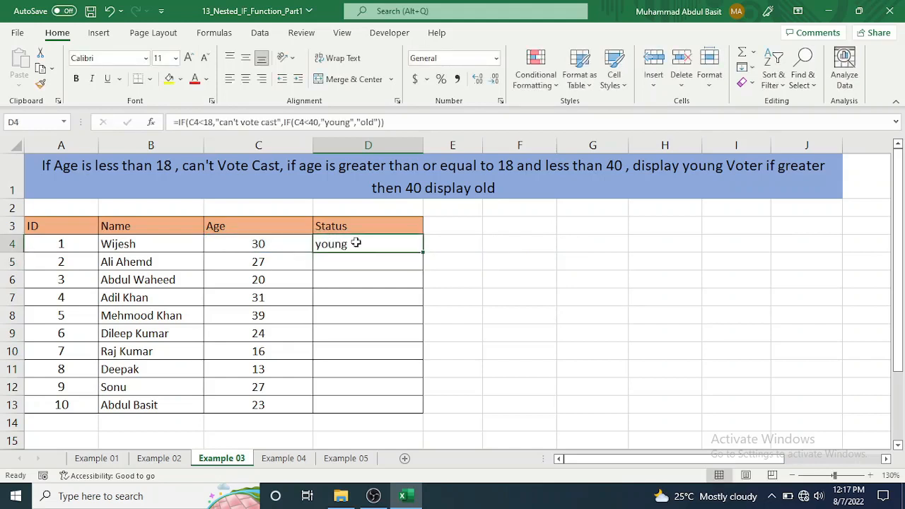
pyautogui.doubleClick(421, 253)
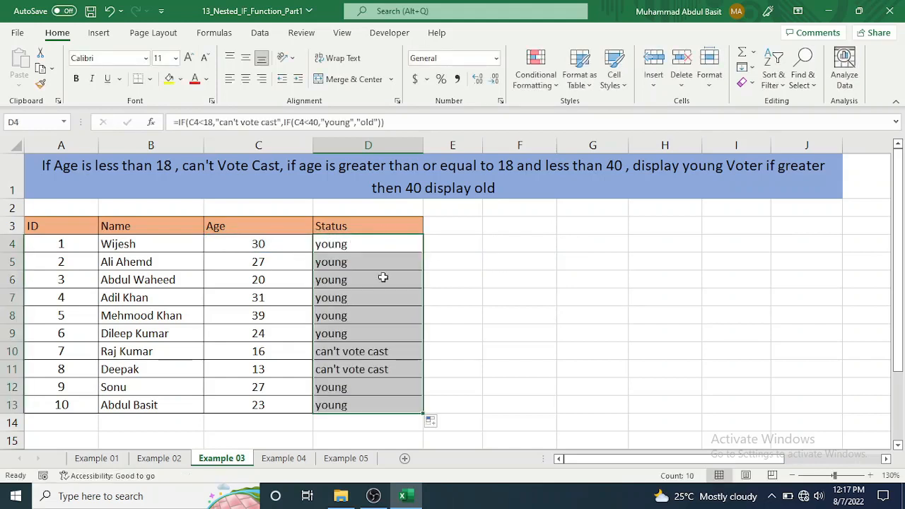
# Step: On the Example 04 sheet, start an IF formula in D4 that tests C4<100000 and returns "need to improve" when true
pyautogui.click(285, 457)
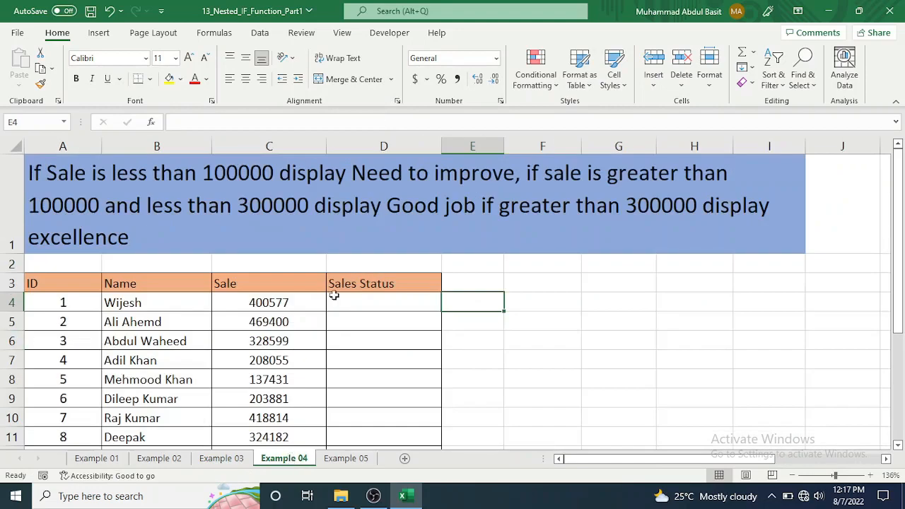
pyautogui.click(372, 306)
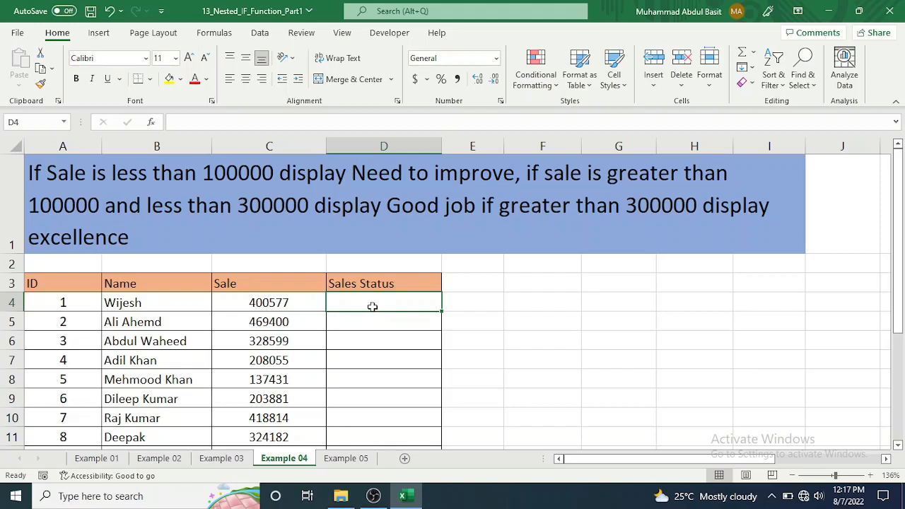
pyautogui.write('=i')
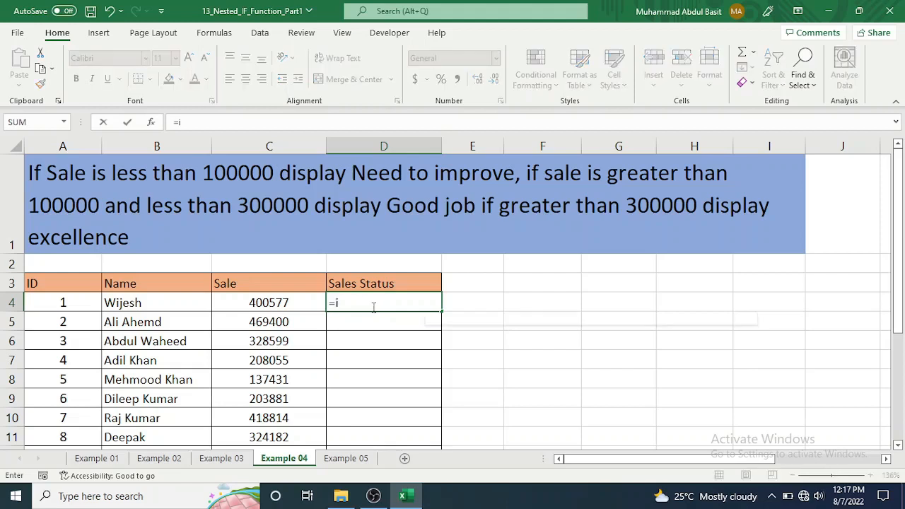
pyautogui.write('f(')
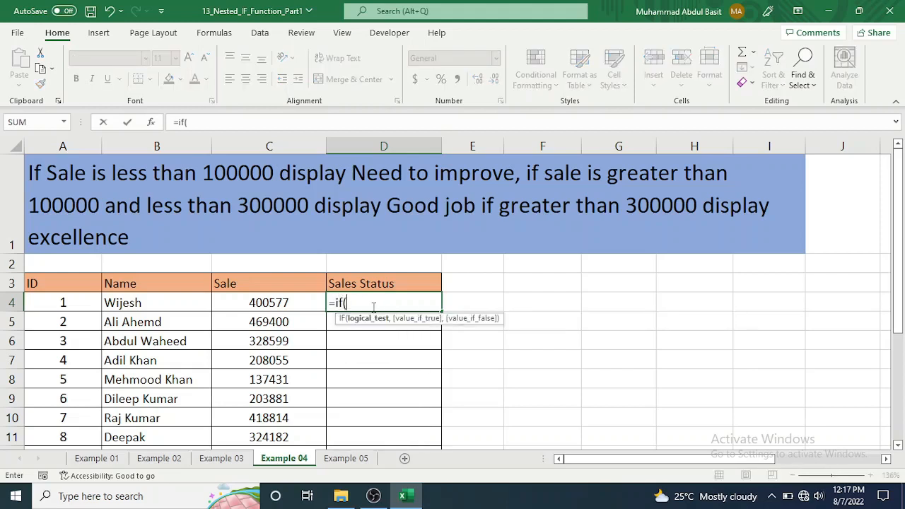
pyautogui.click(299, 303)
pyautogui.write('<')
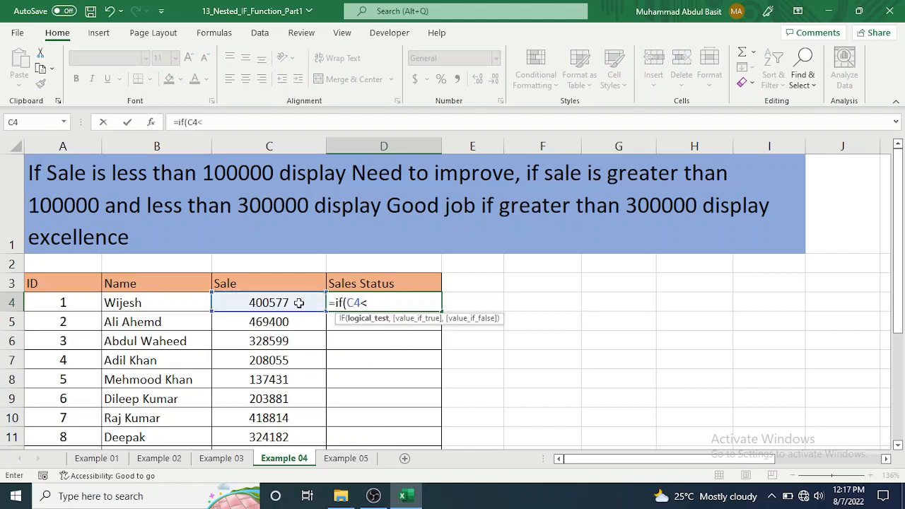
pyautogui.write('100000,')
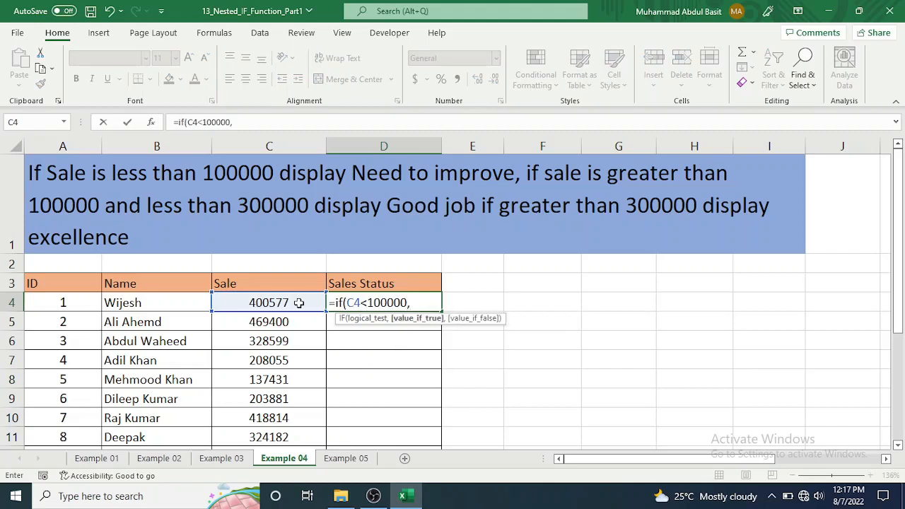
pyautogui.write('"need to imp')
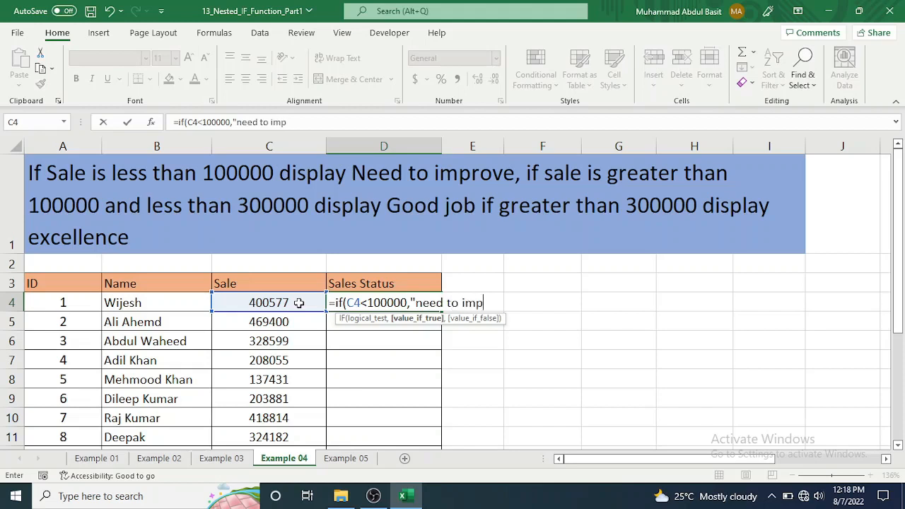
pyautogui.write('rove",i')
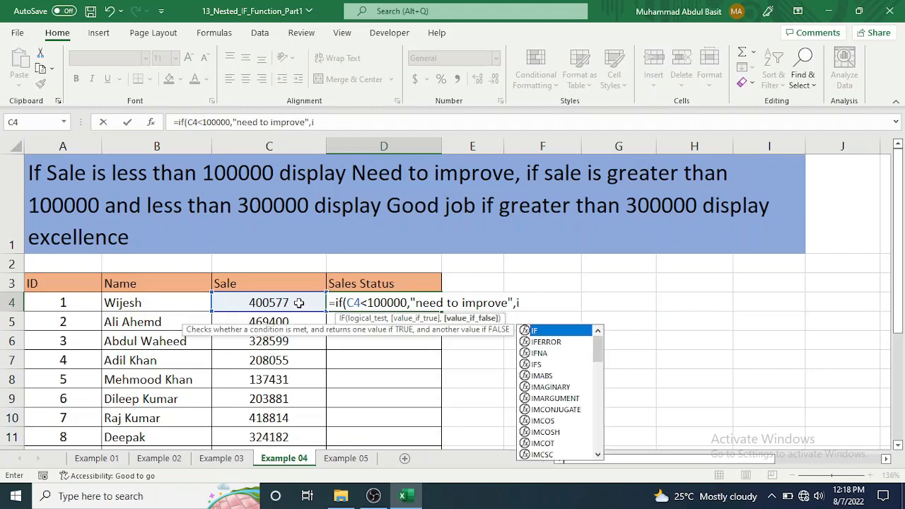
# Step: Nest a second IF as the false value of the D4 formula, testing C4<300000 and returning "good job" when true
pyautogui.write('f(')
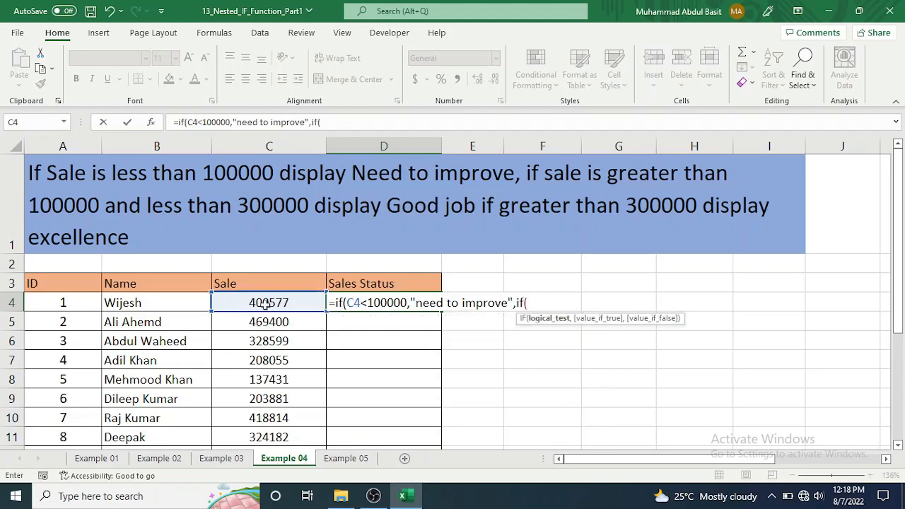
pyautogui.click(277, 302)
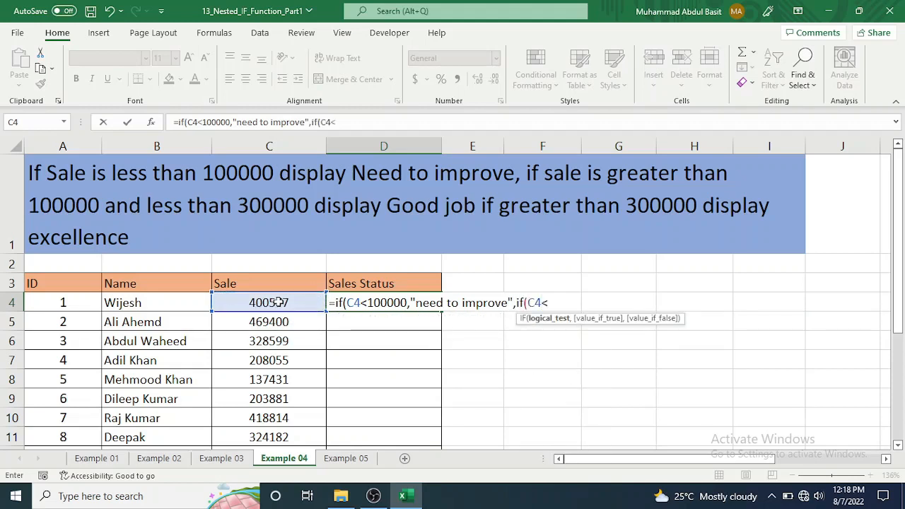
pyautogui.write('<300000')
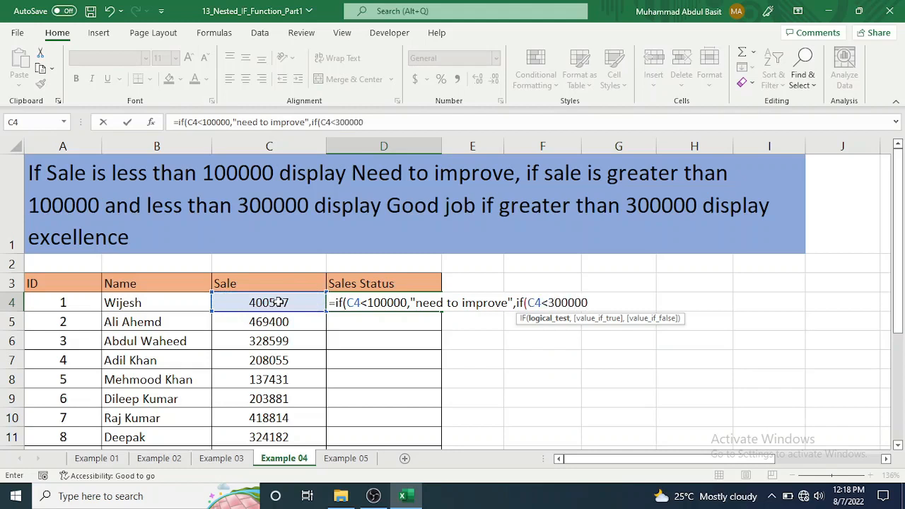
pyautogui.write(',"')
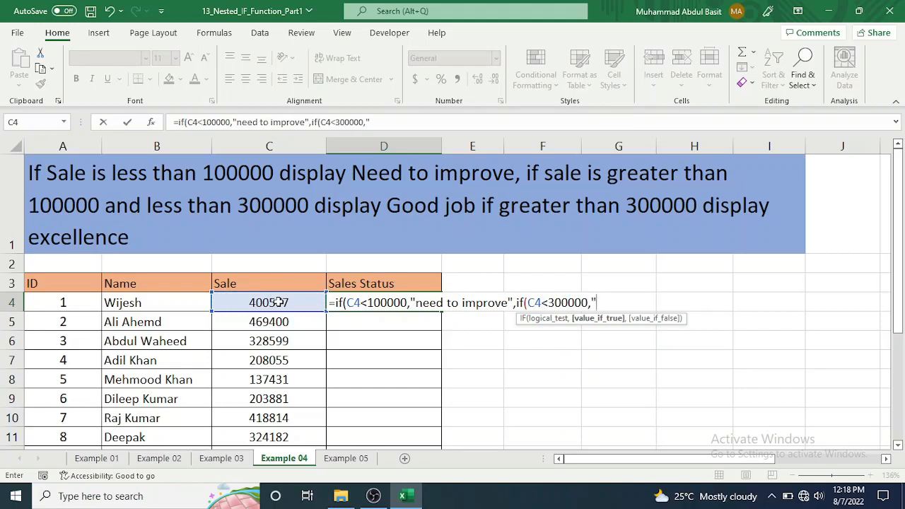
pyautogui.write('good job')
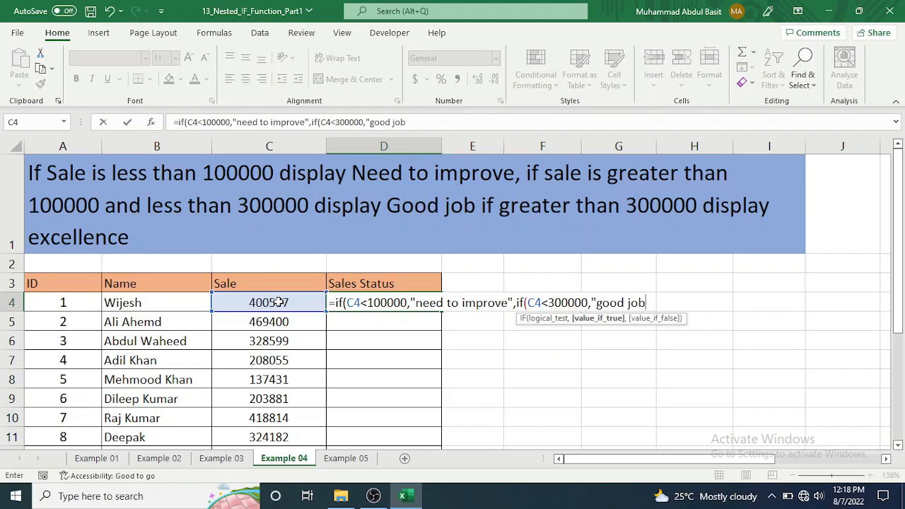
pyautogui.write('",')
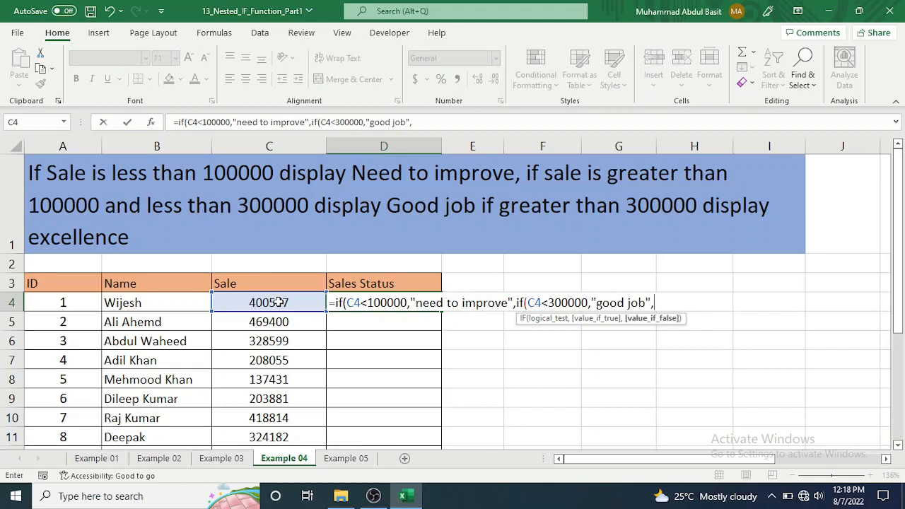
# Step: Complete the nested IF with "excellent" as the false value and fill the formula down the Sales Status column from D4
pyautogui.write('"excellent"')
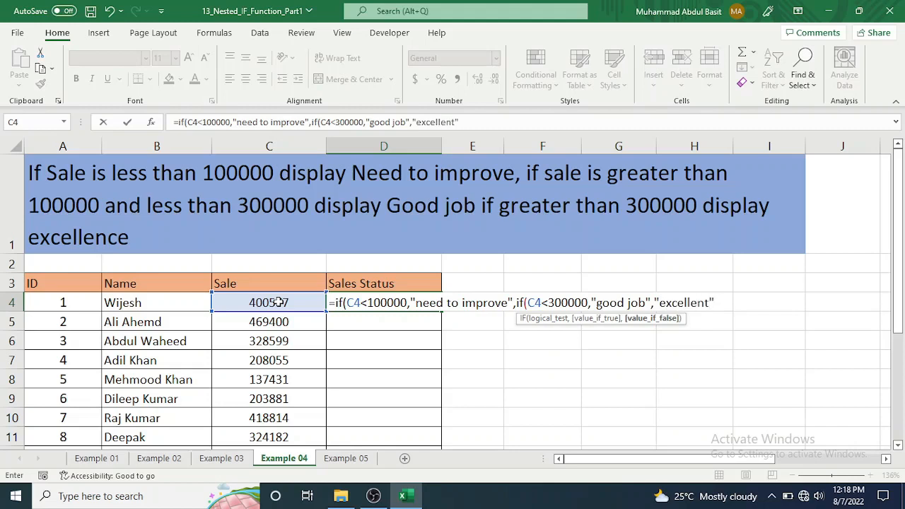
pyautogui.write('))')
pyautogui.press('Return')
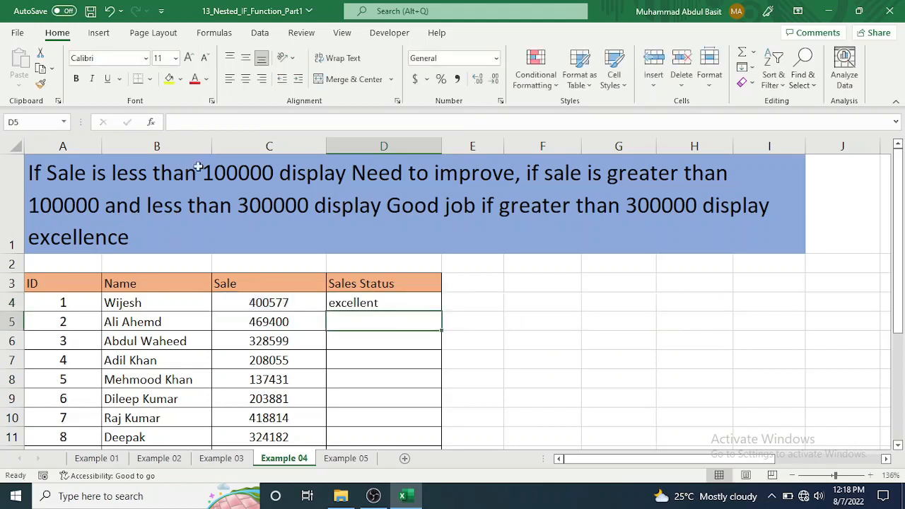
pyautogui.click(420, 303)
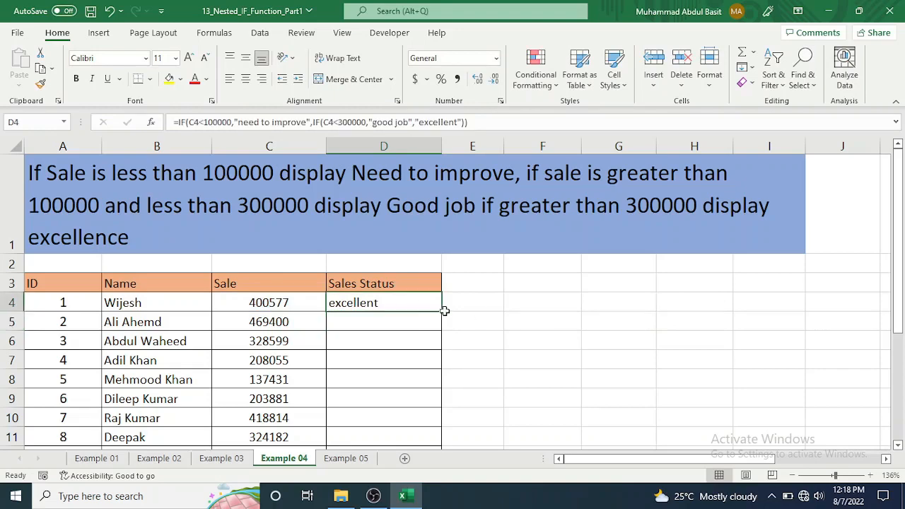
pyautogui.doubleClick(444, 310)
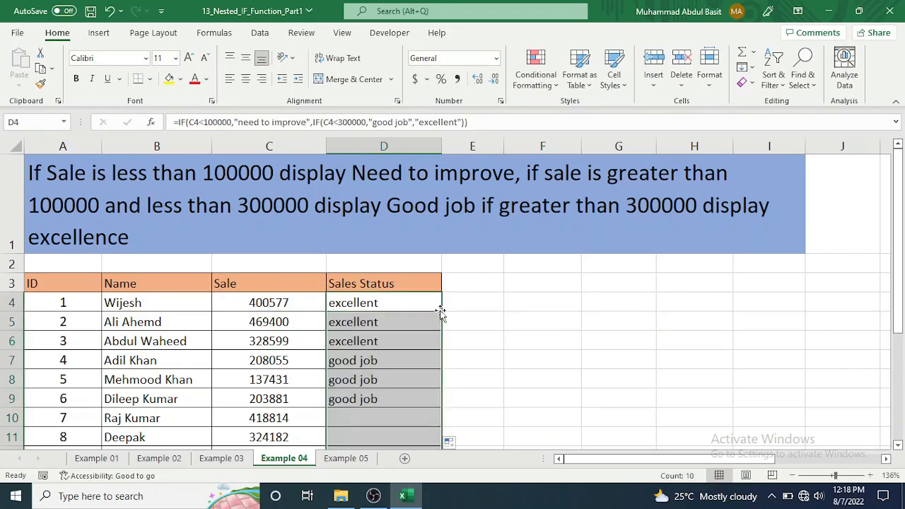
# Step: On the Example 05 sheet, start an IF formula in D3 that tests C3=1 and returns "no" when true
pyautogui.click(349, 463)
pyautogui.click(308, 276)
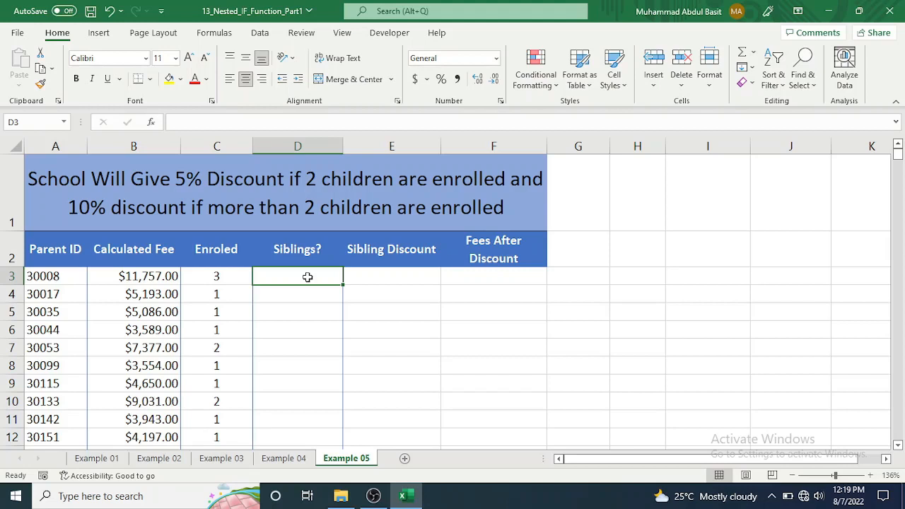
pyautogui.write('=')
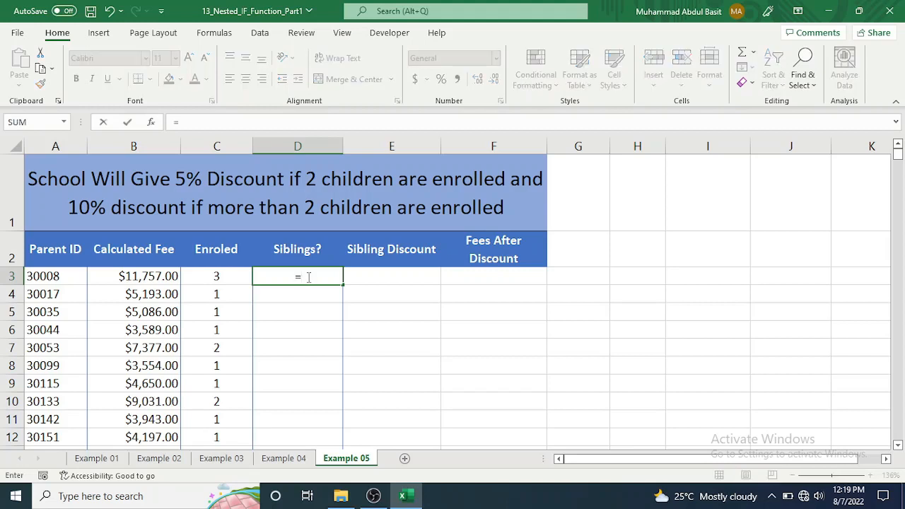
pyautogui.write('if(')
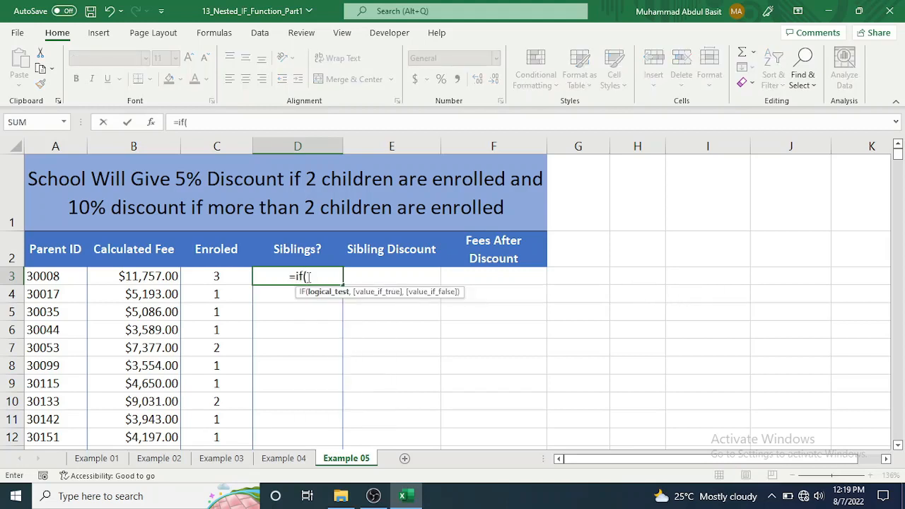
pyautogui.click(221, 276)
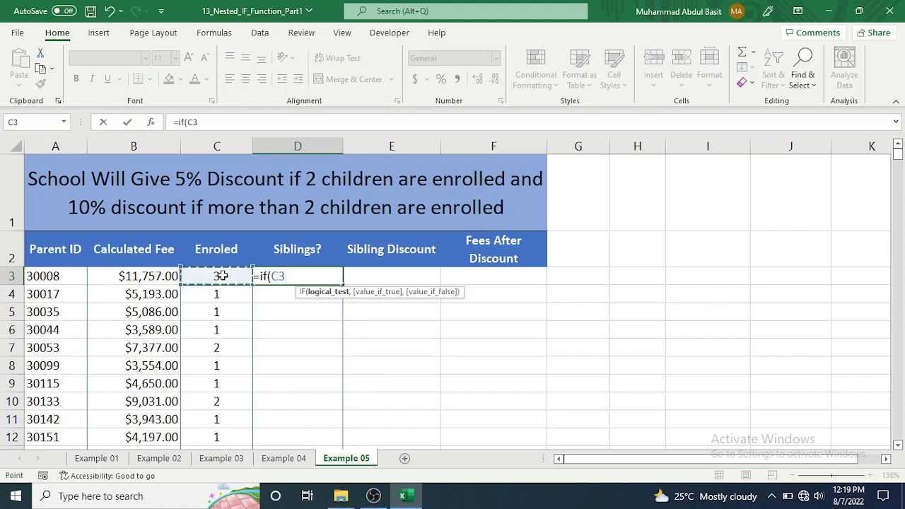
pyautogui.write('=1,')
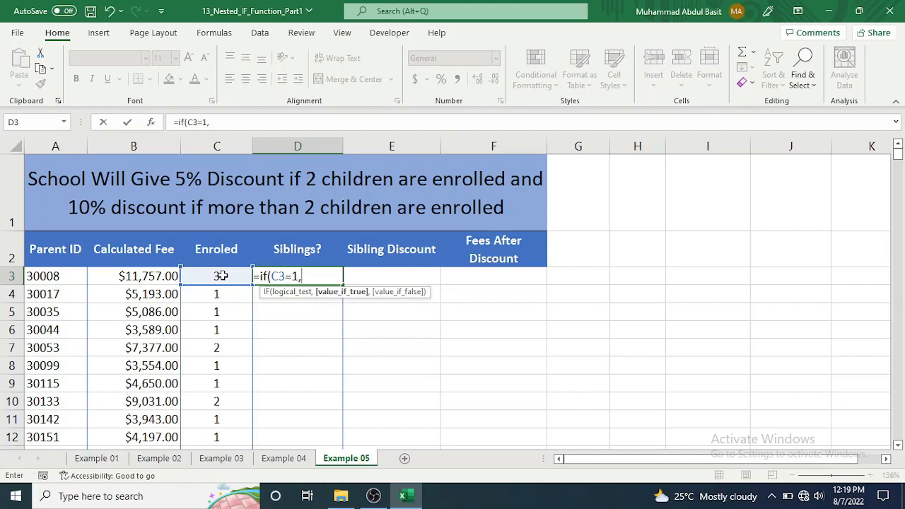
pyautogui.write('"no",i')
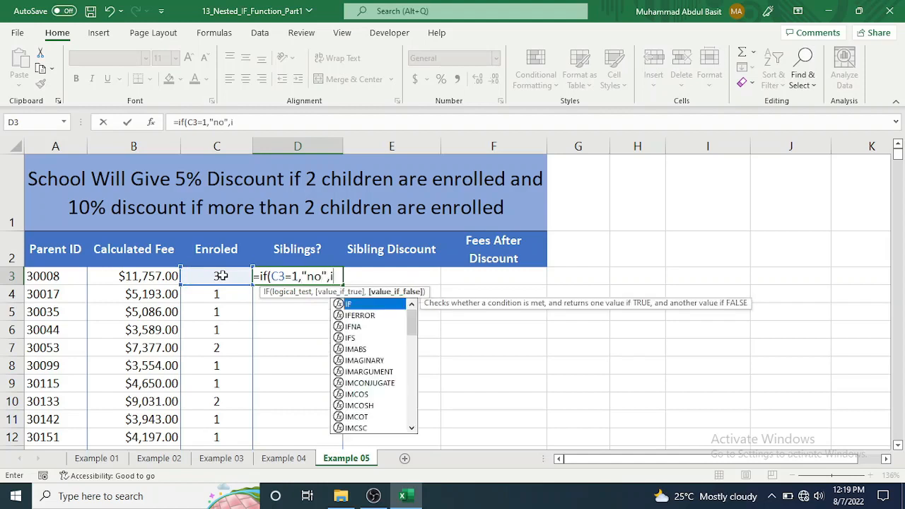
# Step: Nest a second IF in D3 testing C3=2, with "A" when true and "B" when false, and fill it down the Siblings? column
pyautogui.write('f(')
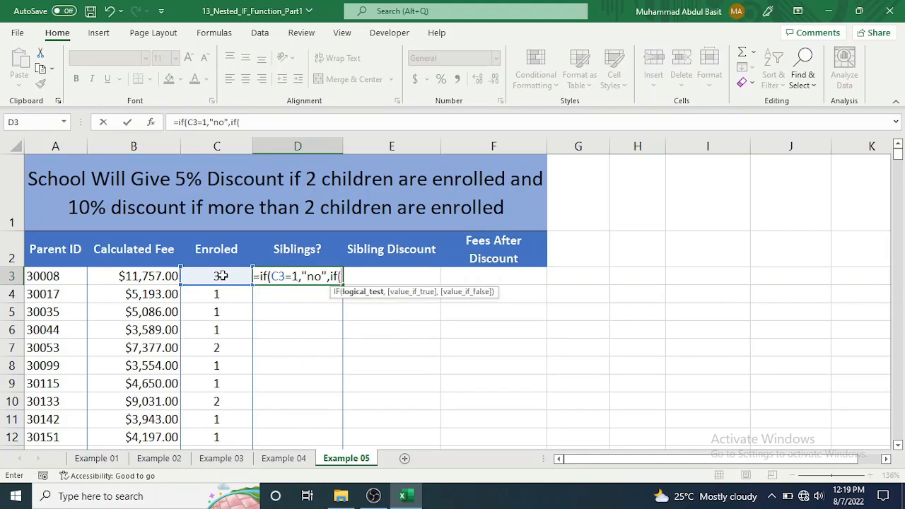
pyautogui.click(221, 276)
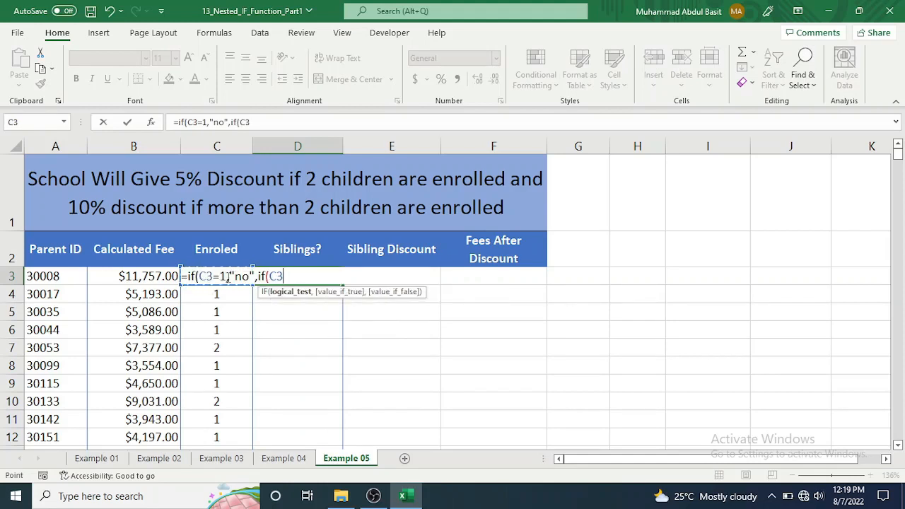
pyautogui.write('=2,')
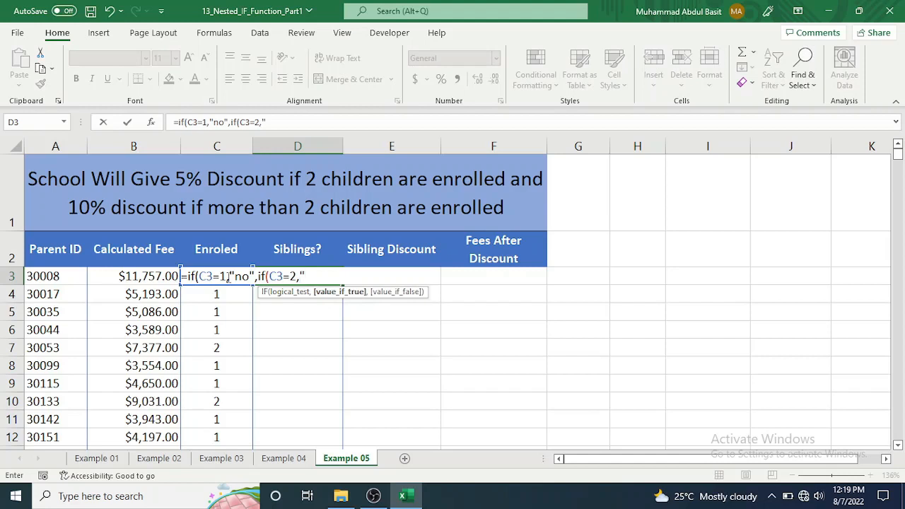
pyautogui.write('A",')
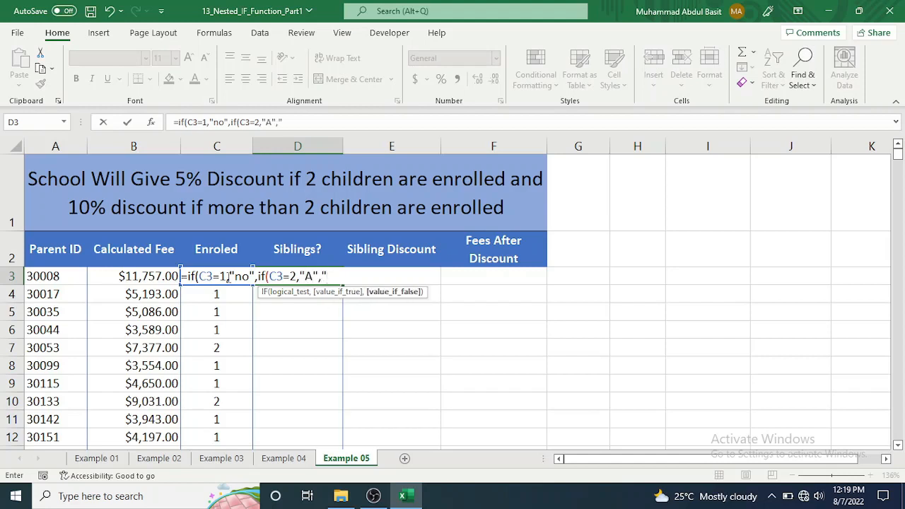
pyautogui.write('"B"))')
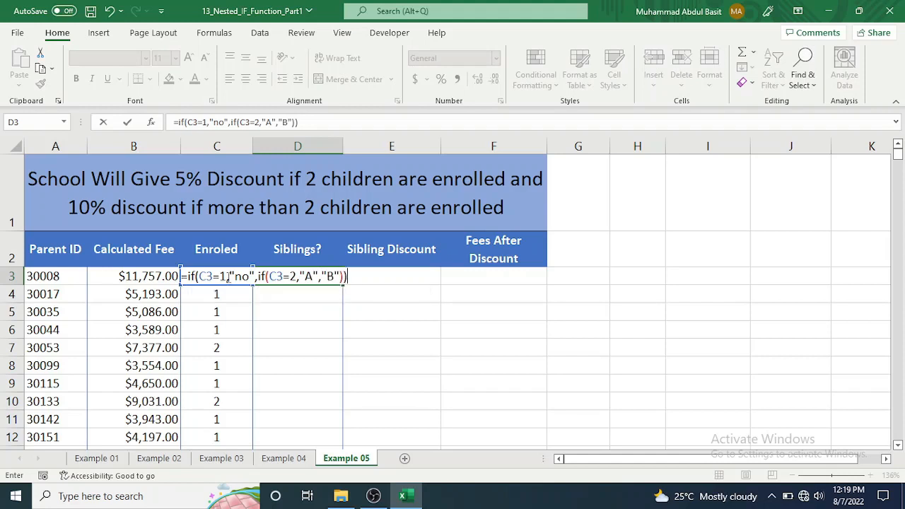
pyautogui.press('Return')
pyautogui.click(331, 277)
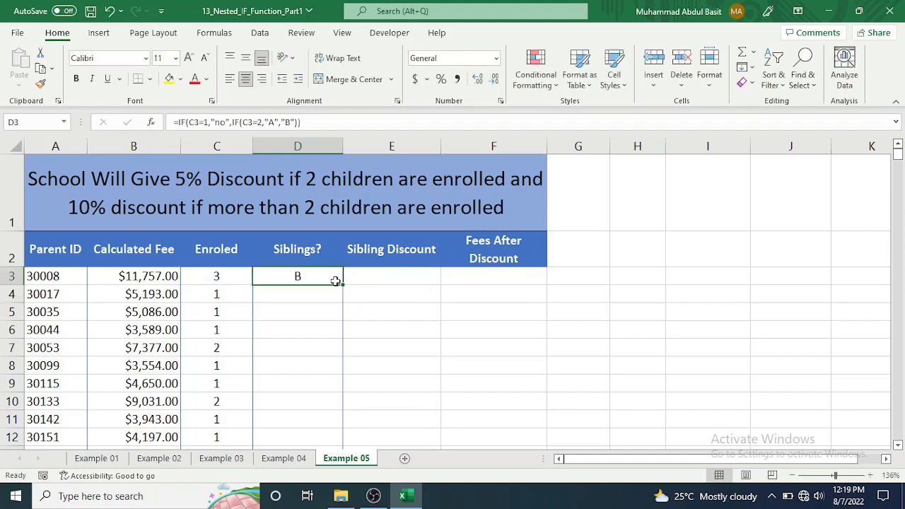
pyautogui.doubleClick(342, 286)
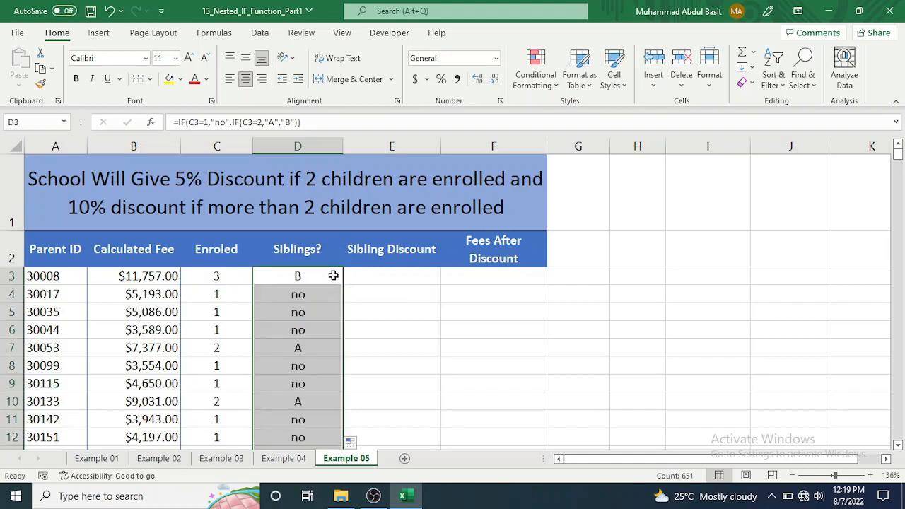
# Step: Start an IF formula in E3 that tests D3="no" and returns 0 when true
pyautogui.click(366, 277)
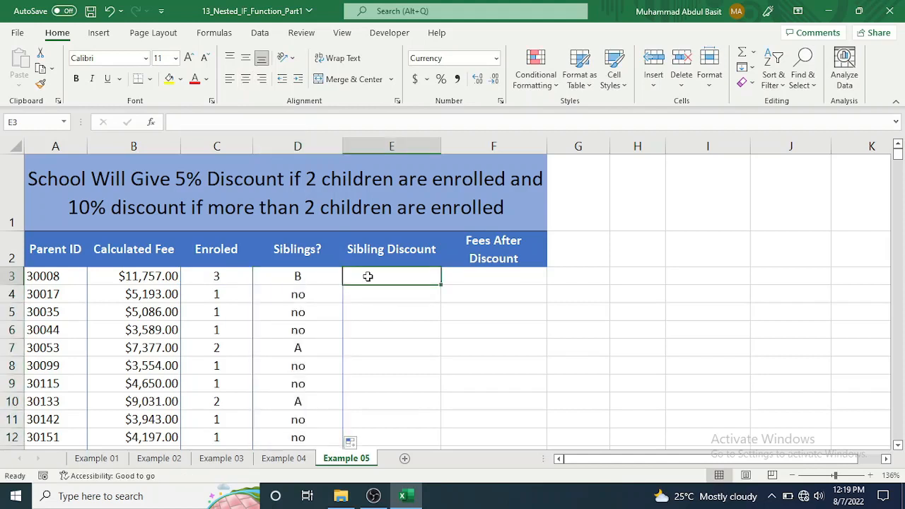
pyautogui.write('=')
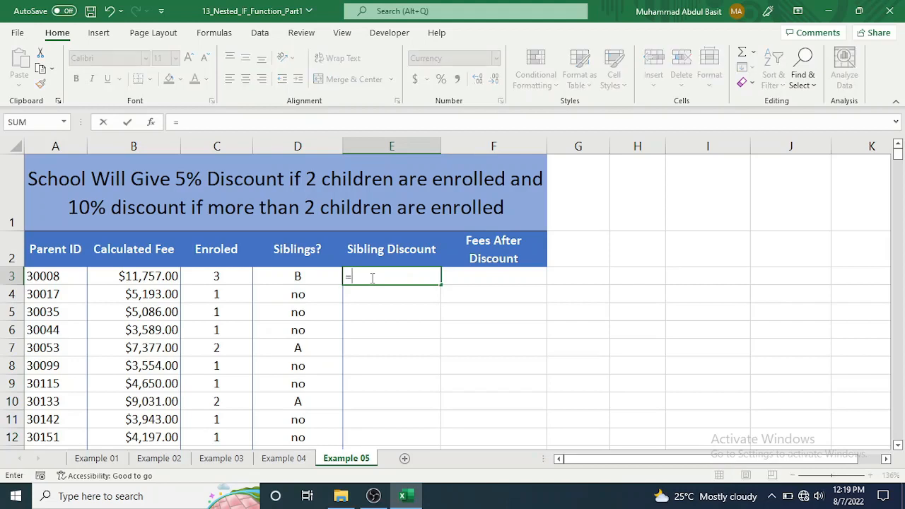
pyautogui.write('if(')
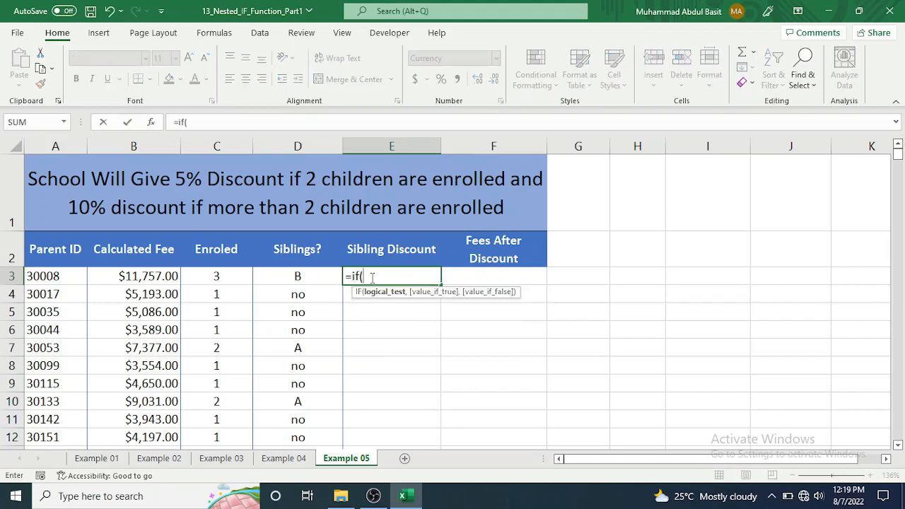
pyautogui.click(318, 276)
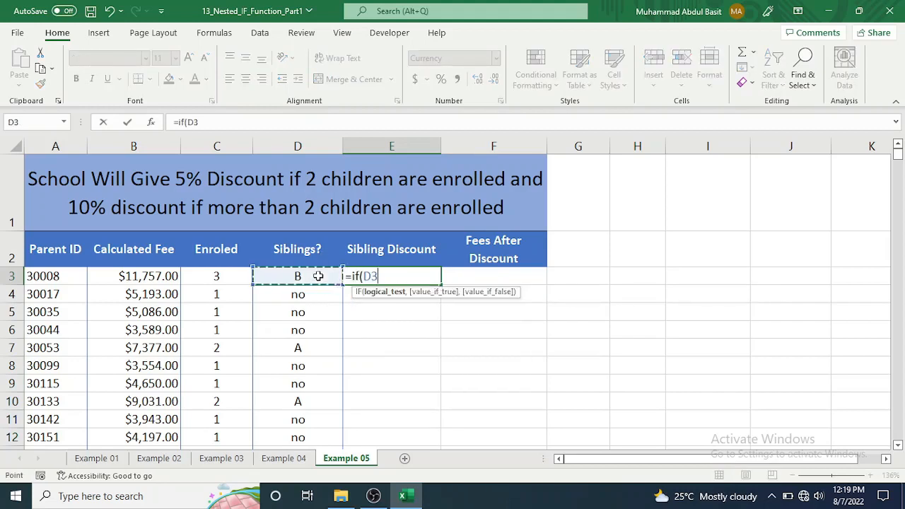
pyautogui.write('="no"')
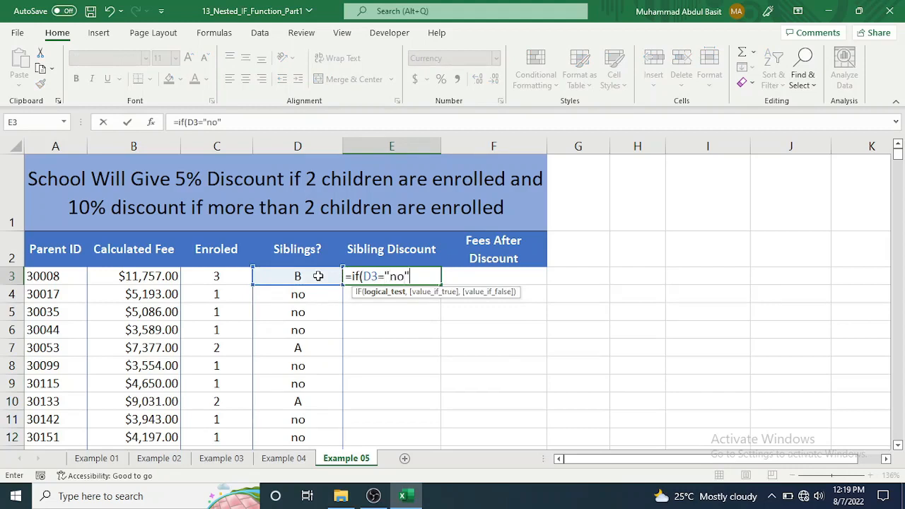
pyautogui.write(',0')
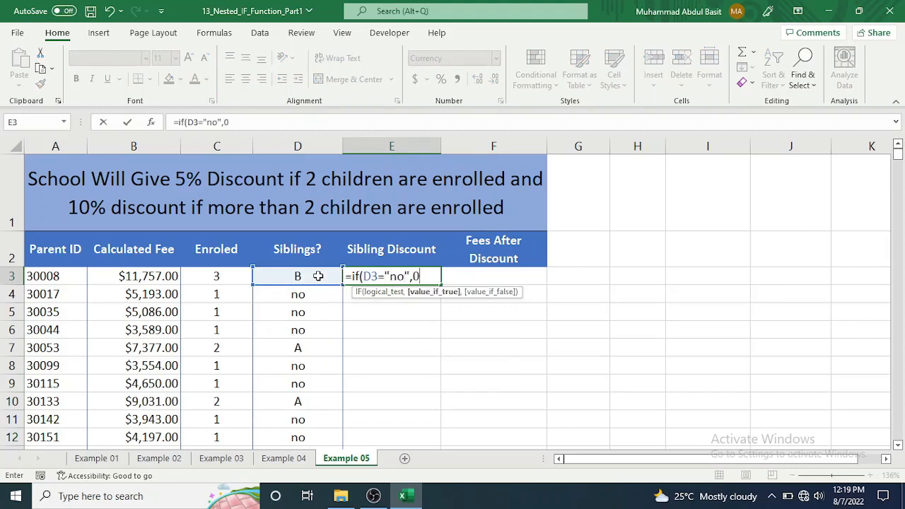
# Step: Nest a second IF in the E3 formula that tests D3="A" and returns B3*5% when true
pyautogui.write(',')
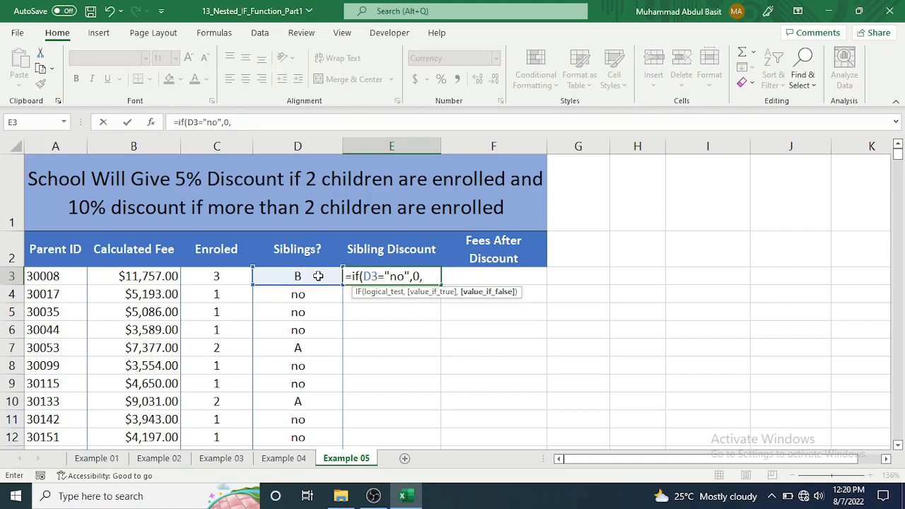
pyautogui.write('if')
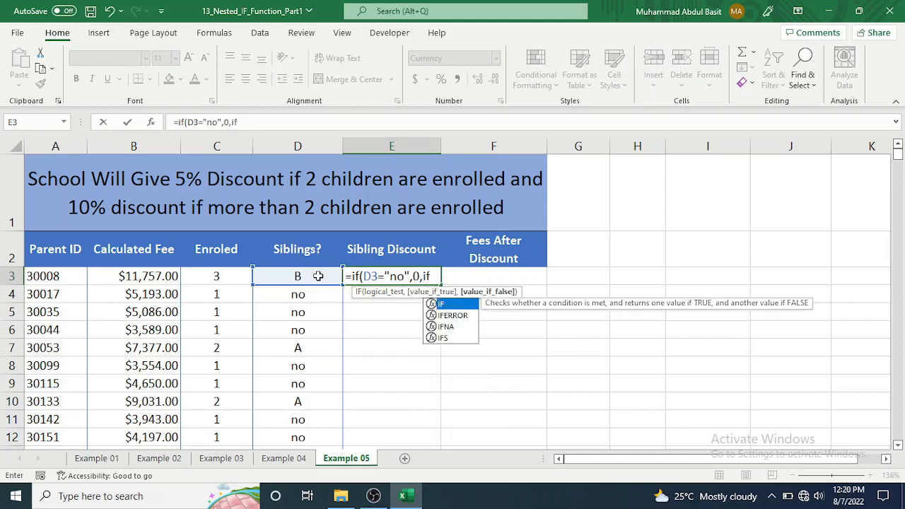
pyautogui.write('(')
pyautogui.click(309, 276)
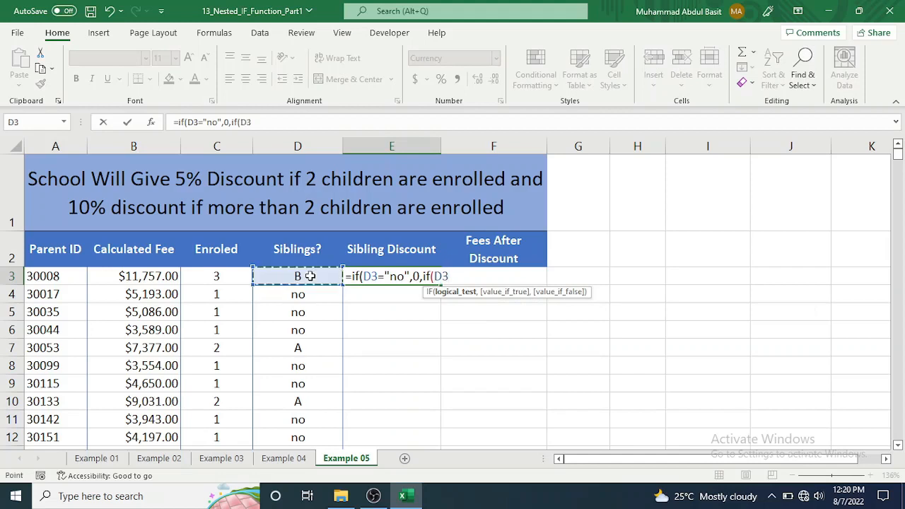
pyautogui.write('="')
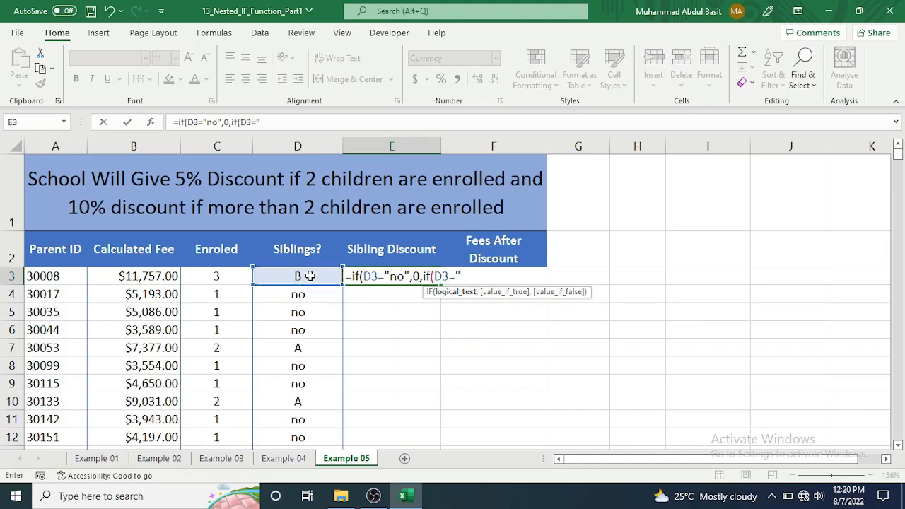
pyautogui.write('A",')
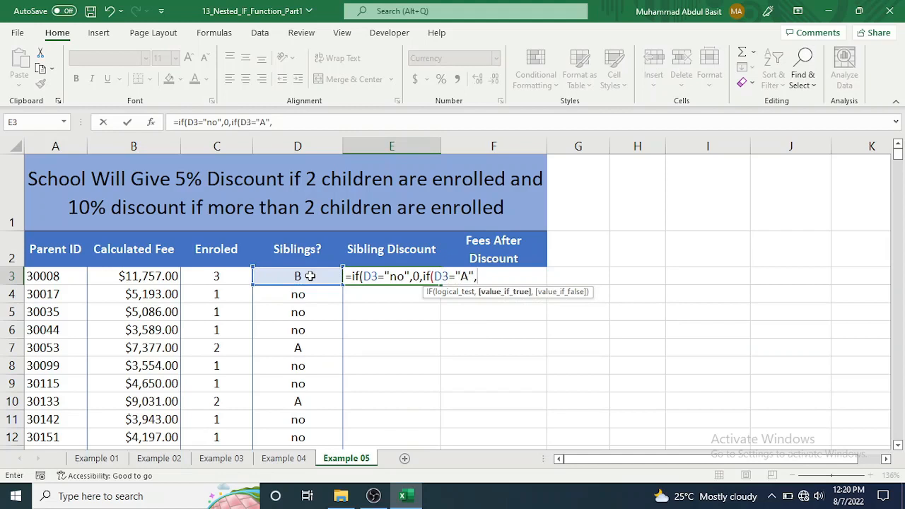
pyautogui.click(130, 277)
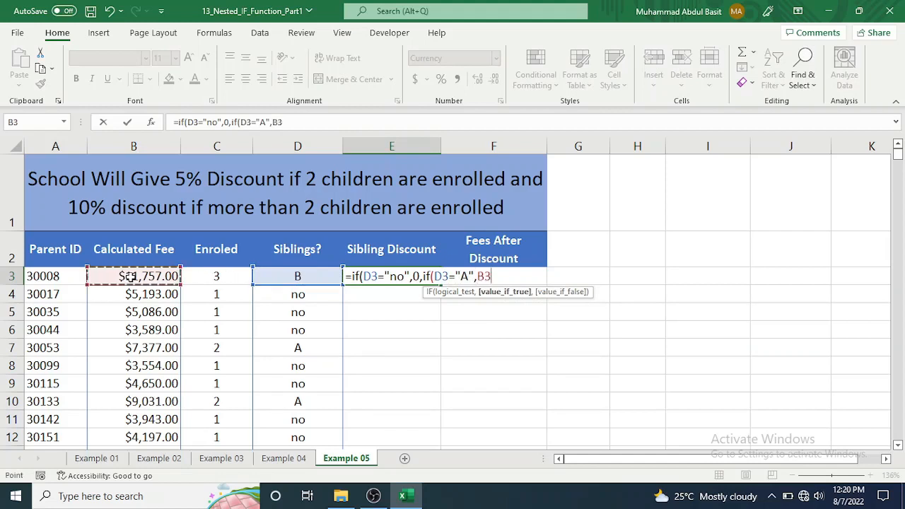
pyautogui.write('*')
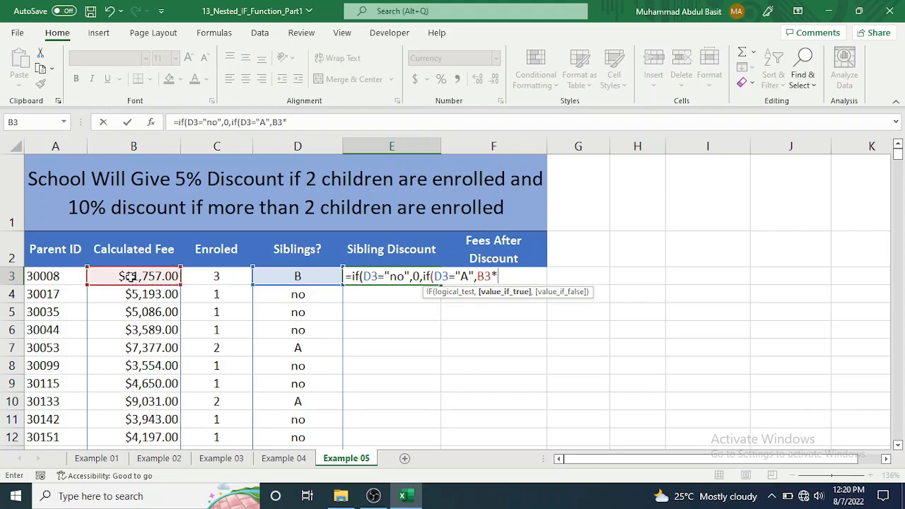
pyautogui.write('5%,')
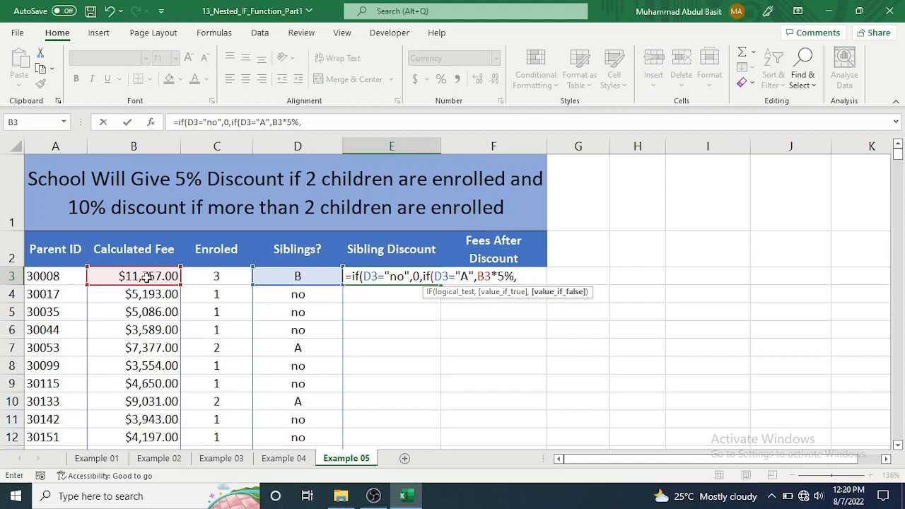
# Step: Complete the nested IF in E3 with B3*10% as the false value and fill it down the Sibling Discount column
pyautogui.click(154, 272)
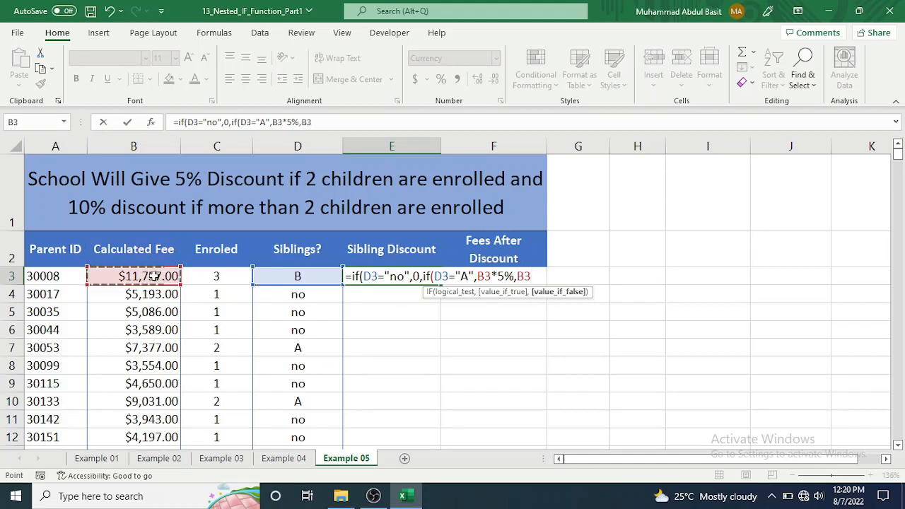
pyautogui.write('*')
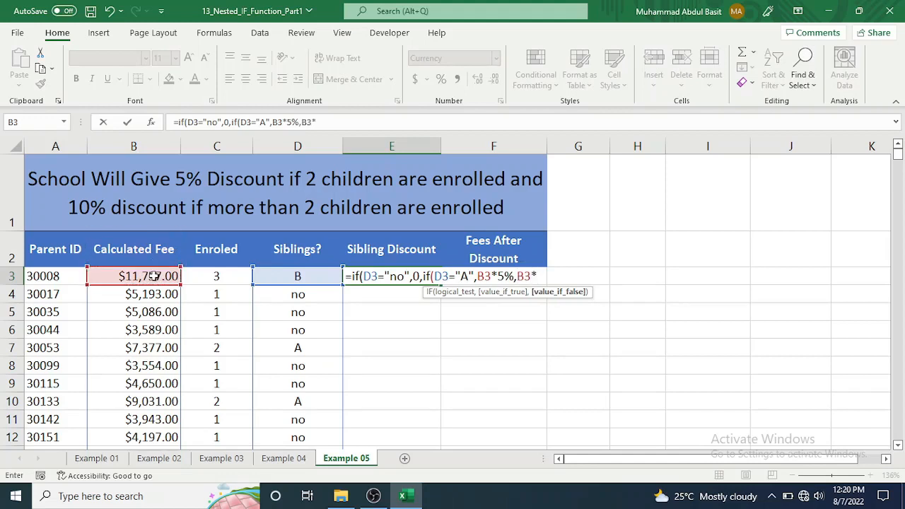
pyautogui.write('10%))')
pyautogui.press('Return')
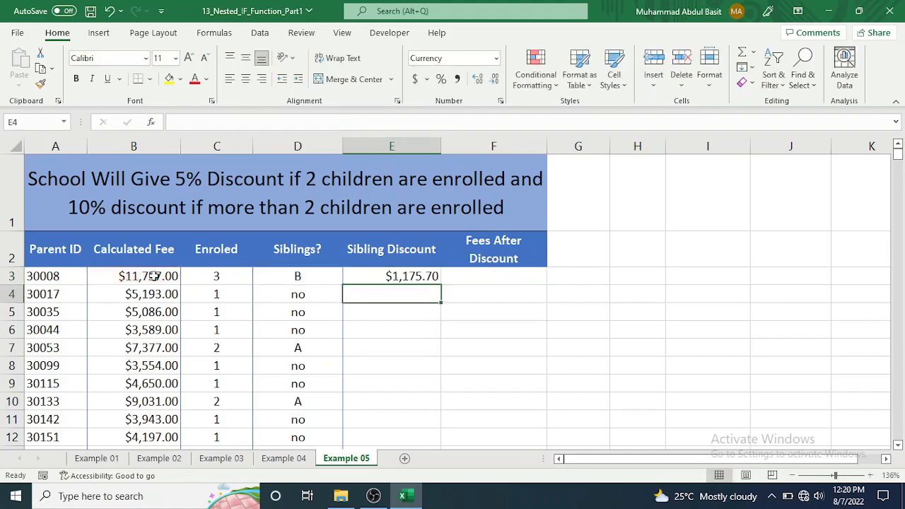
pyautogui.click(385, 277)
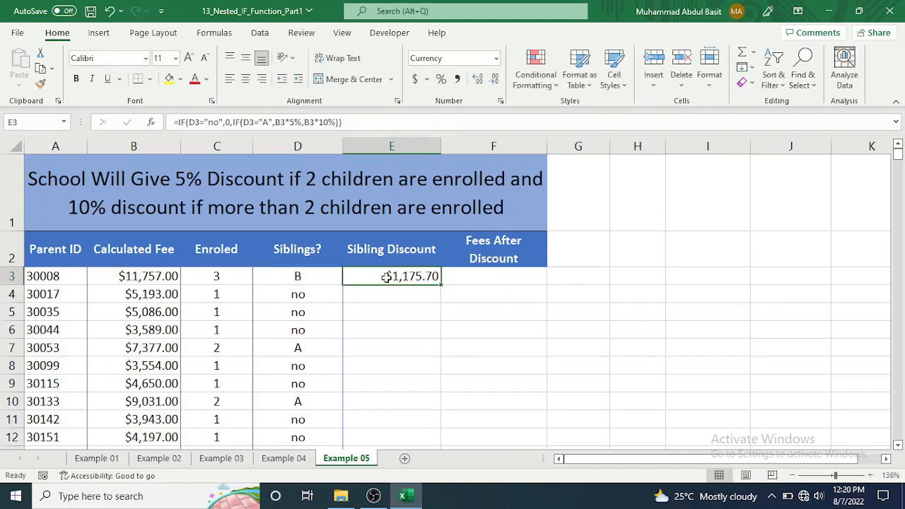
pyautogui.doubleClick(439, 283)
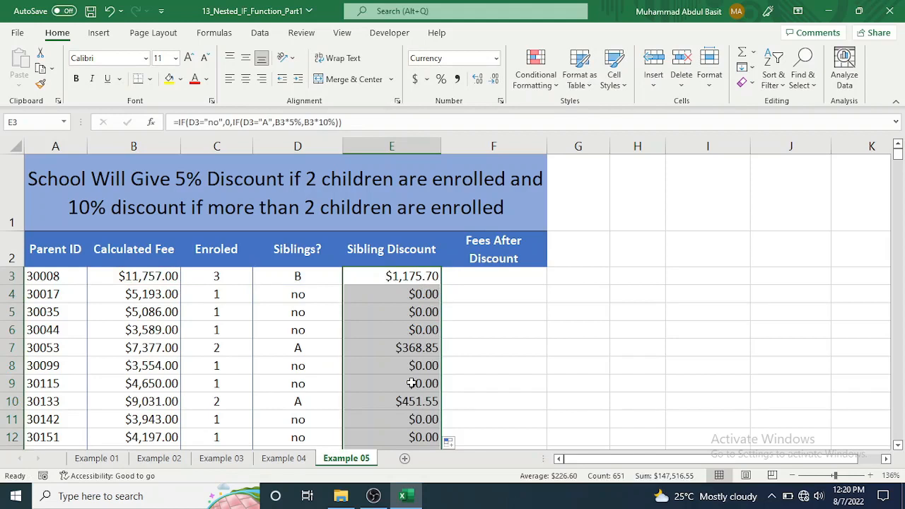
# Step: Enter the formula =B3-E3 in F3 and fill it down the Fees After Discount column
pyautogui.click(484, 276)
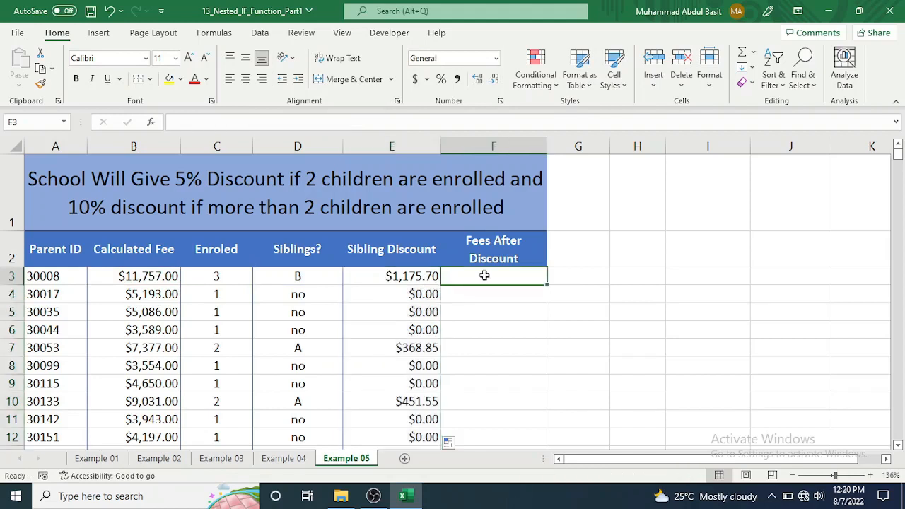
pyautogui.write('=')
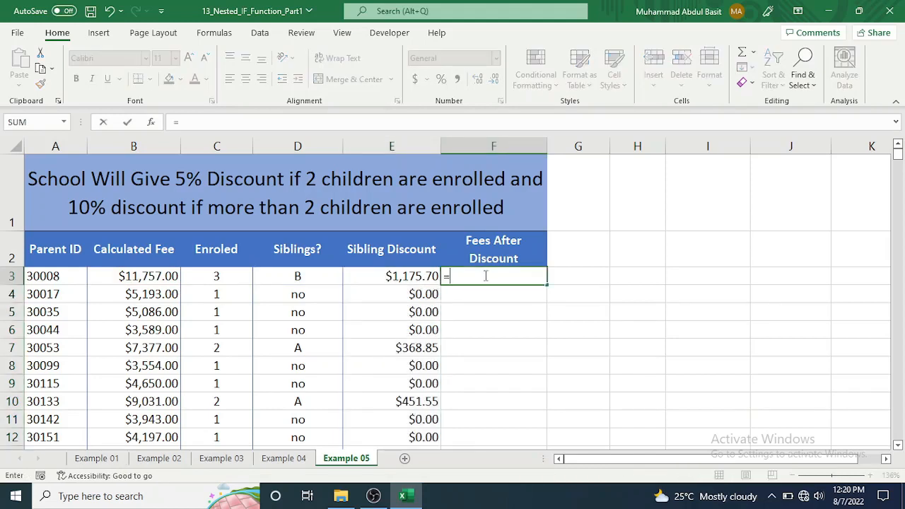
pyautogui.click(127, 276)
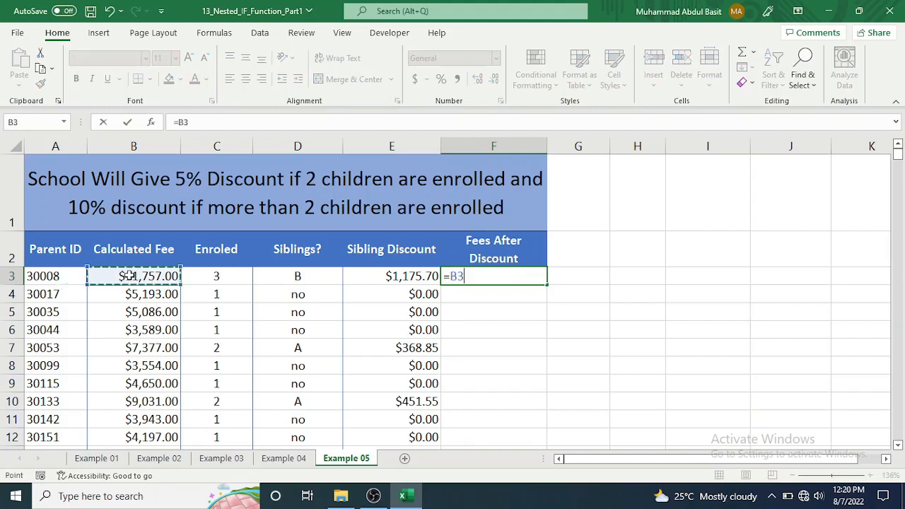
pyautogui.write('-')
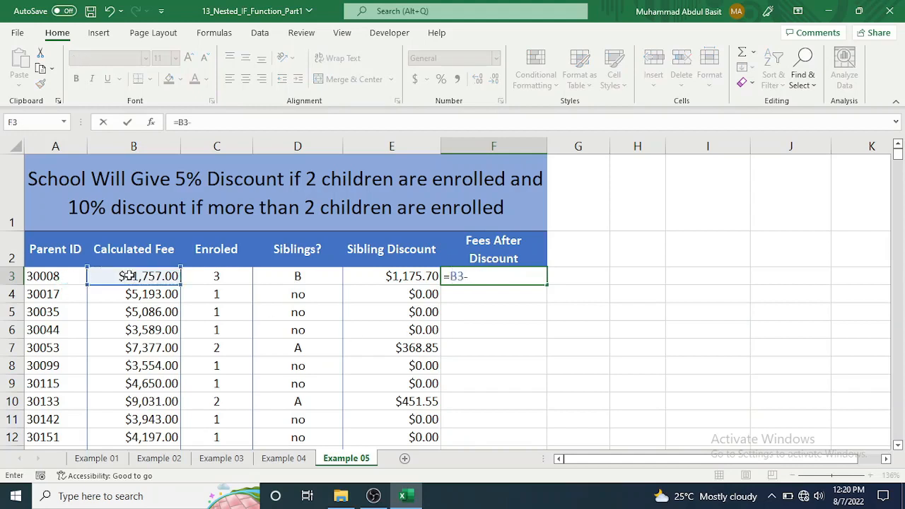
pyautogui.click(394, 276)
pyautogui.press('Return')
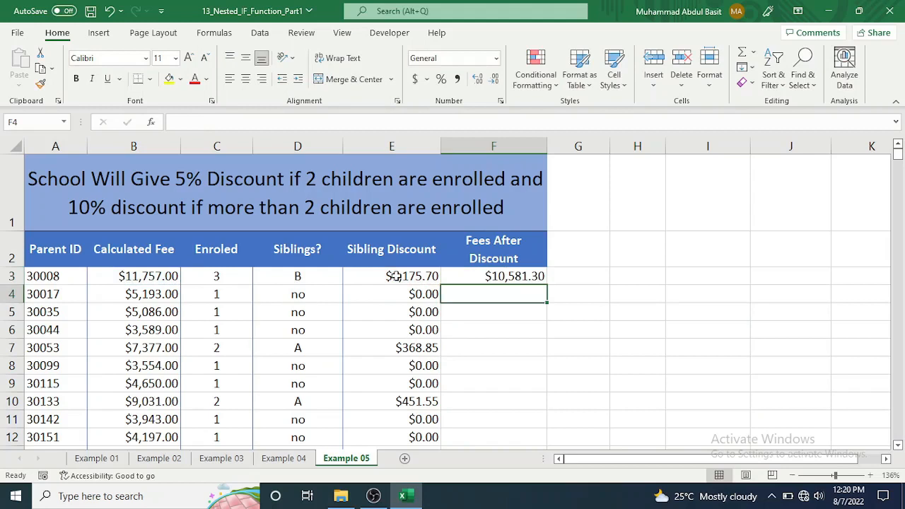
pyautogui.click(549, 282)
pyautogui.click(497, 278)
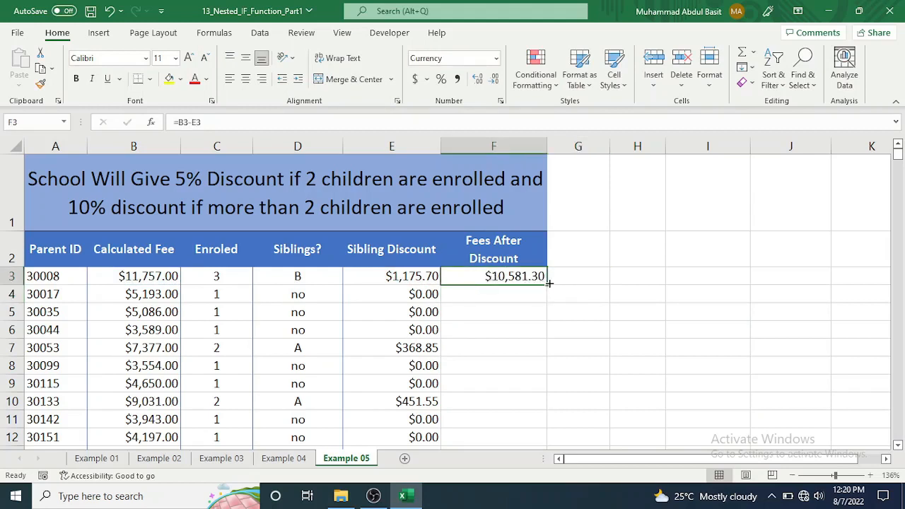
pyautogui.doubleClick(543, 284)
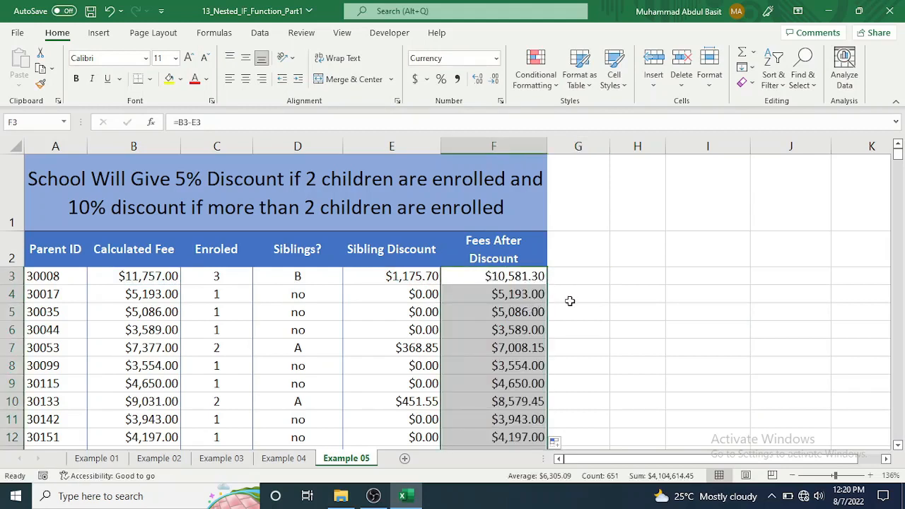